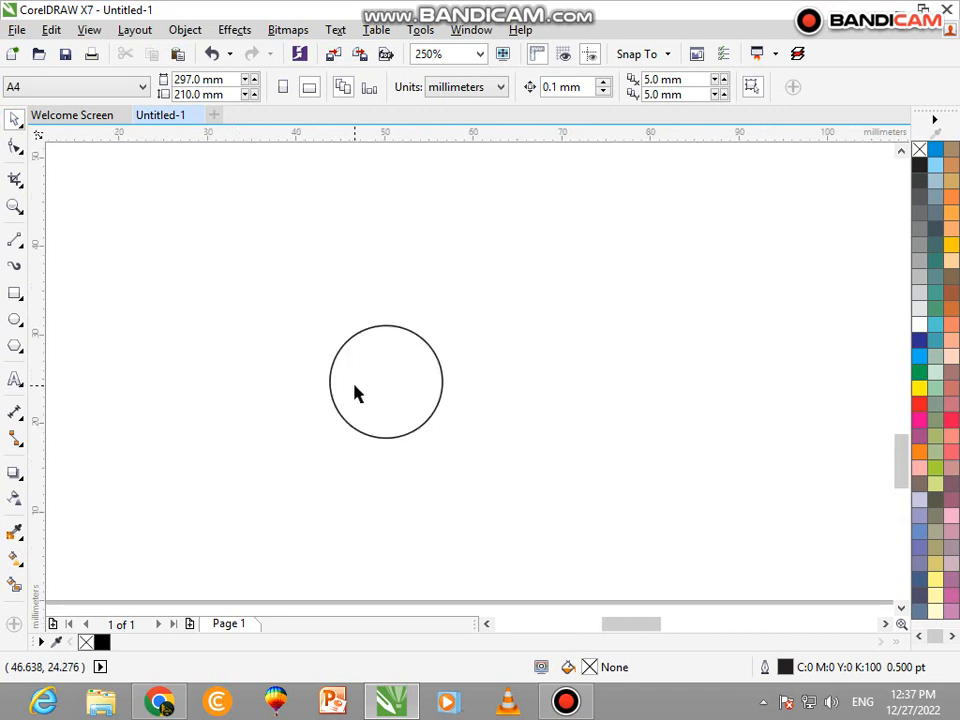
# Draw a vertical line about 169 mm long with the 2-Point Line tool and align it to the circle's left edge.
pyautogui.click(15, 240)
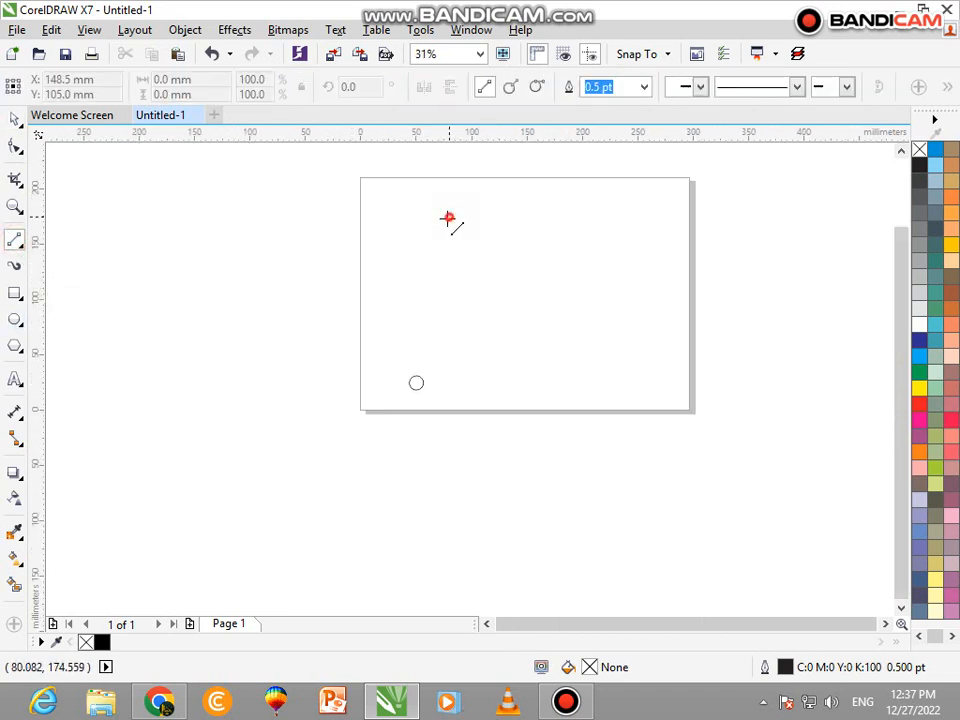
pyautogui.moveTo(448, 212); pyautogui.dragTo(424, 400)
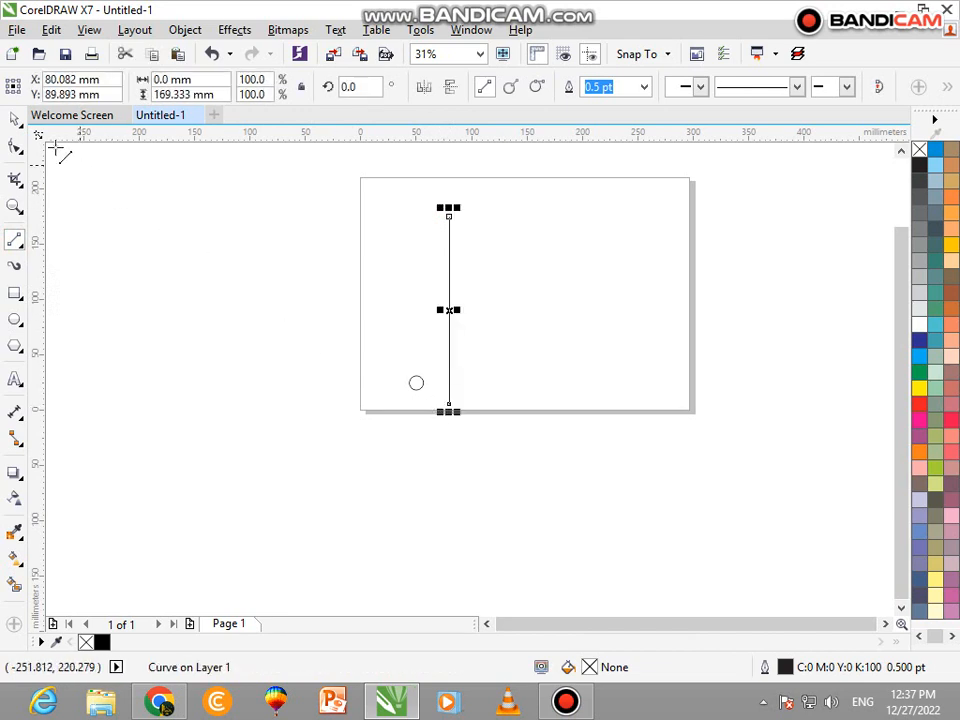
pyautogui.click(15, 118)
pyautogui.keyDown('shift'); pyautogui.click(416, 381); pyautogui.keyUp('shift')
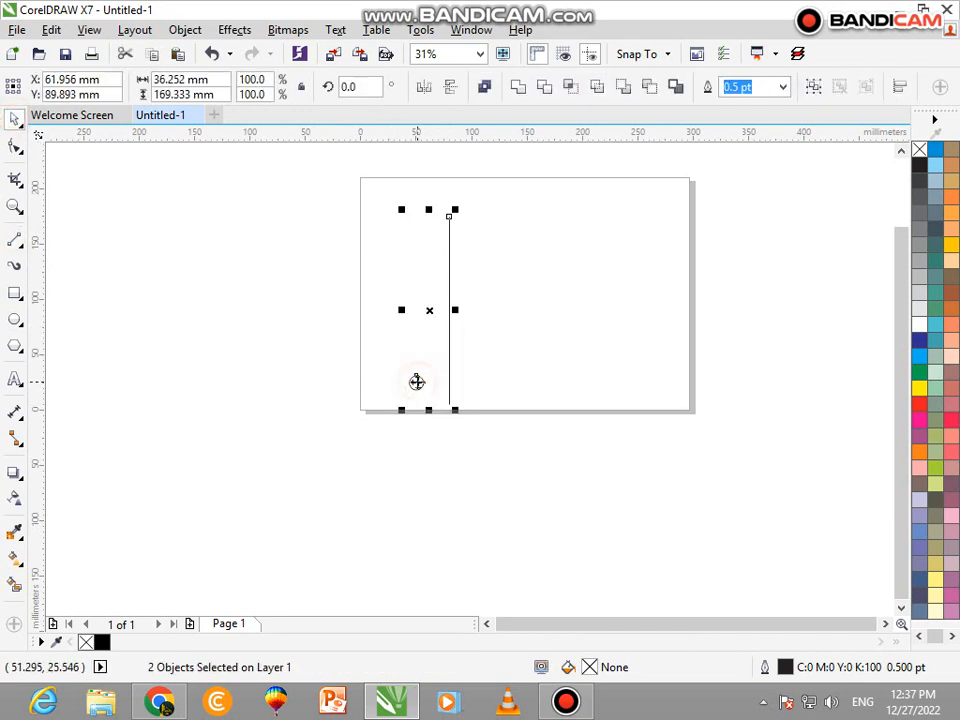
pyautogui.press('l')
pyautogui.click(492, 349)
# Duplicate the vertical line and align the copy to the circle's right edge.
pyautogui.scroll(3, 418, 368)
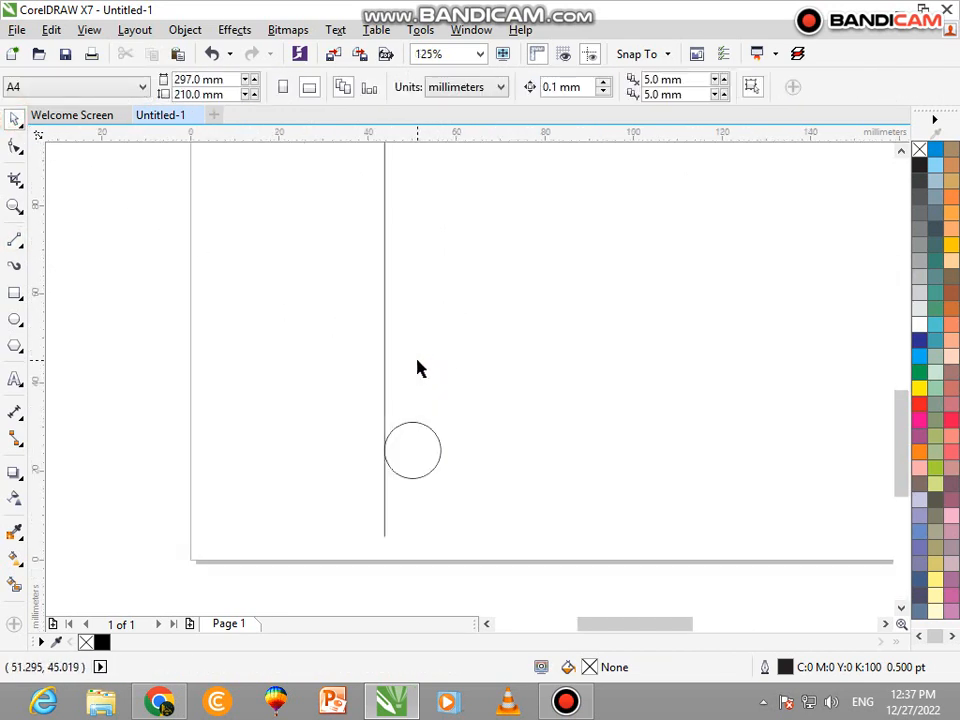
pyautogui.moveTo(385, 363); pyautogui.dragTo(404, 368)
pyautogui.rightClick(404, 368)
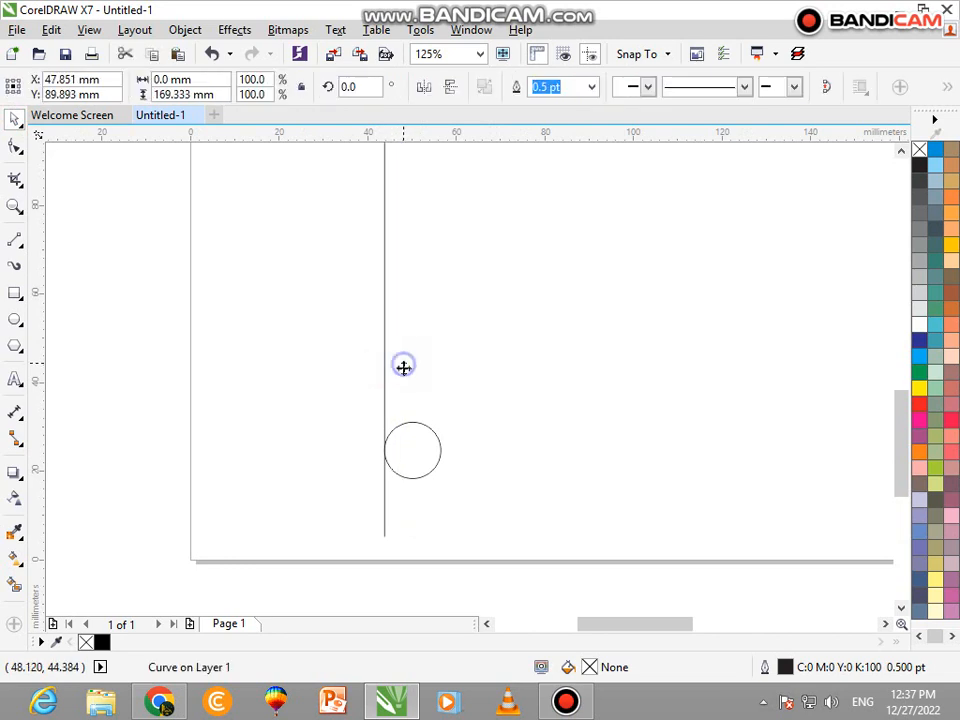
pyautogui.keyDown('shift'); pyautogui.click(422, 438); pyautogui.keyUp('shift')
pyautogui.press('r')
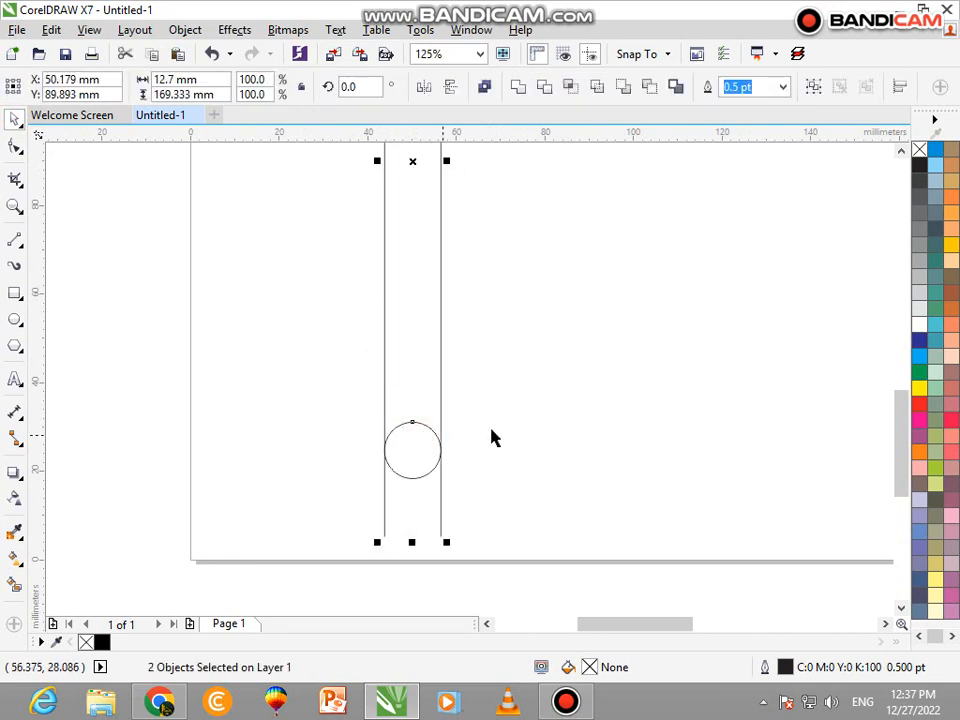
pyautogui.click(501, 411)
# Scale the circle down proportionally to 8.1 mm, keeping it against the left line.
pyautogui.scroll(-1, 497, 416)
pyautogui.moveTo(510, 480); pyautogui.dragTo(350, 370)
pyautogui.scroll(1, 473, 443)
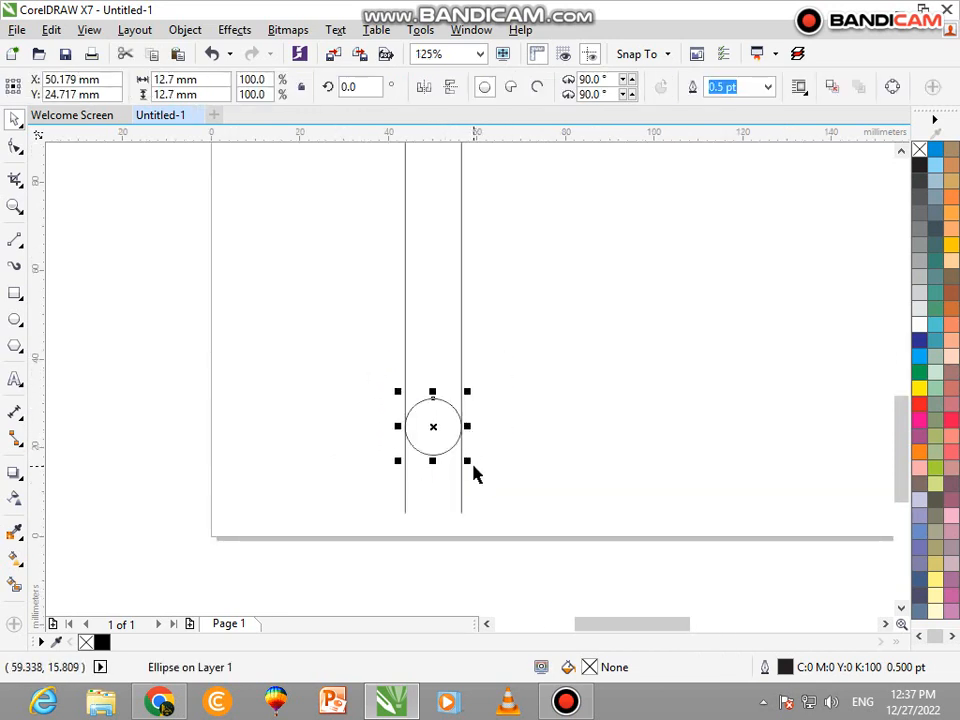
pyautogui.moveTo(467, 461); pyautogui.dragTo(449, 446)
pyautogui.click(463, 470)
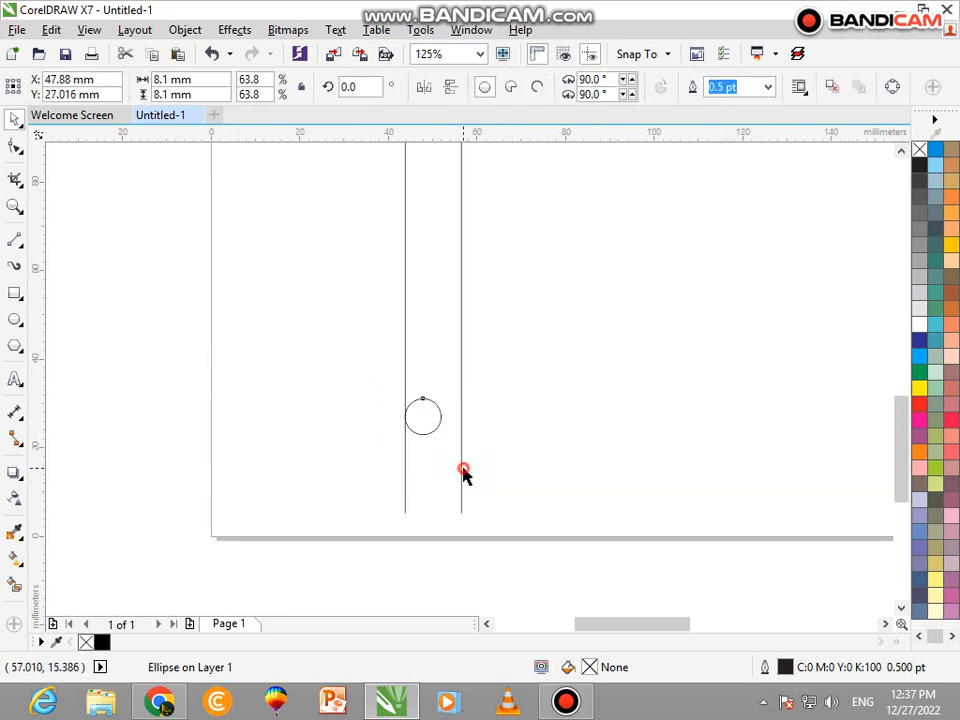
pyautogui.keyDown('shift'); pyautogui.click(461, 472); pyautogui.keyUp('shift')
pyautogui.click(499, 454)
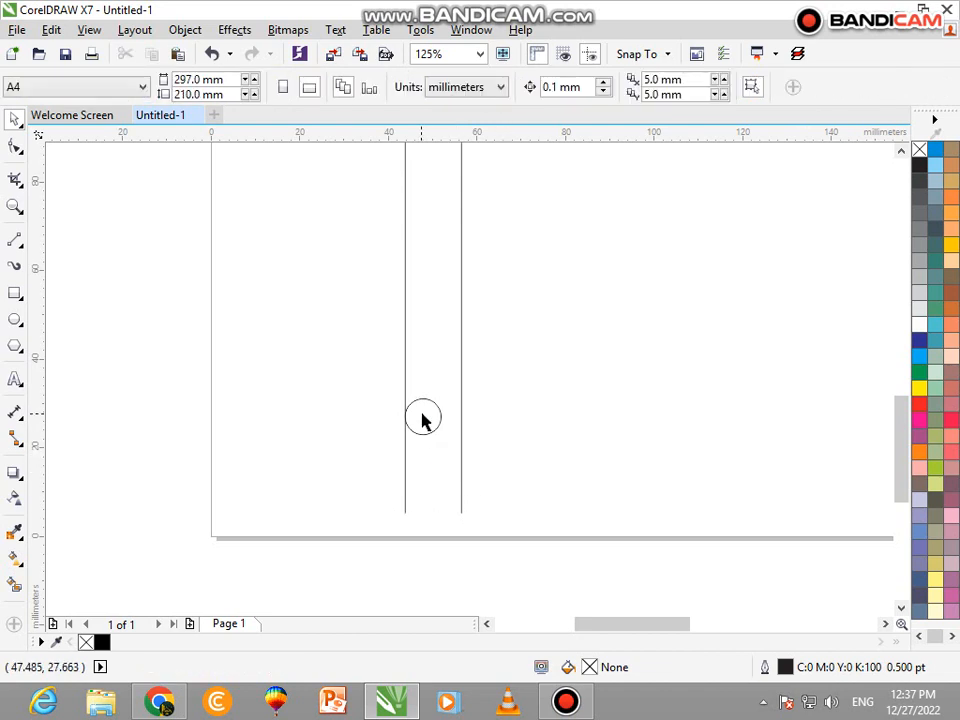
pyautogui.click(421, 420)
pyautogui.keyDown('shift'); pyautogui.click(460, 415); pyautogui.keyUp('shift')
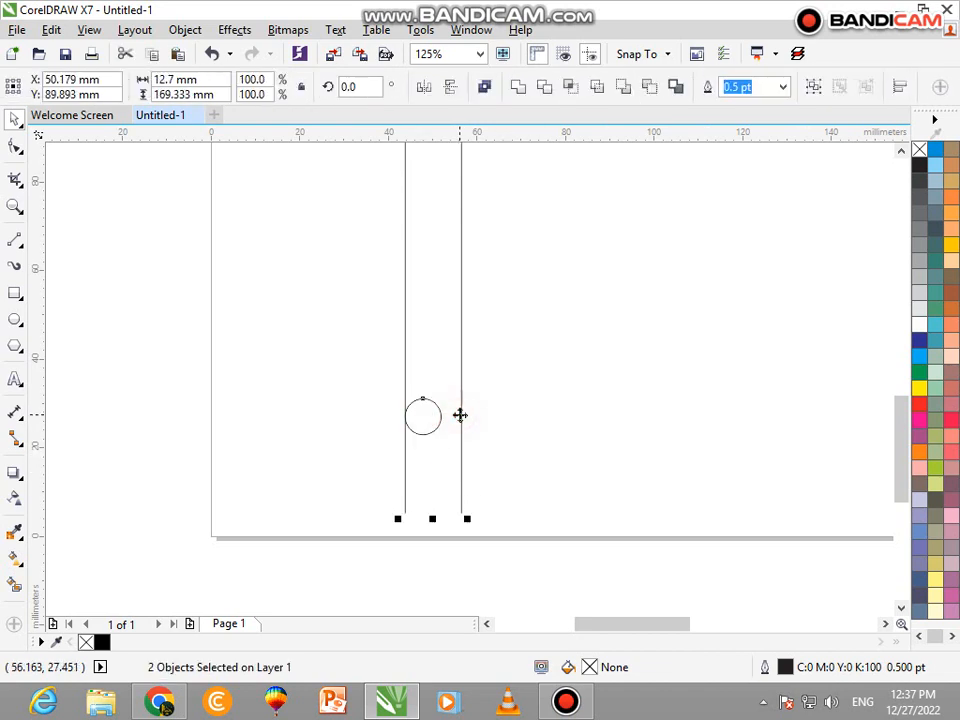
pyautogui.click(476, 425)
pyautogui.press('F5')
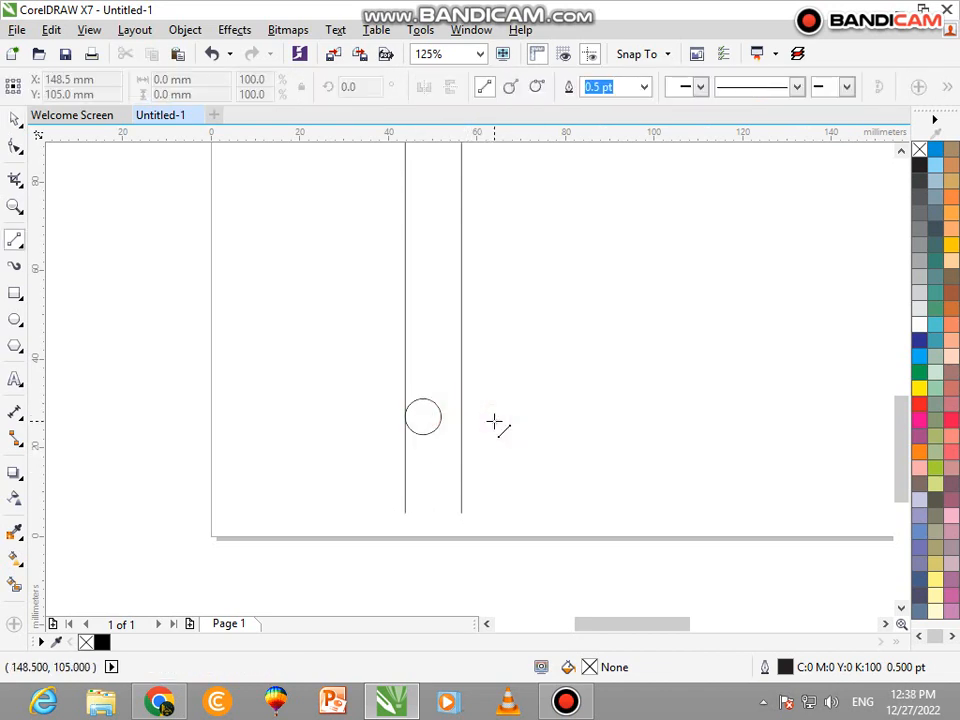
pyautogui.click(495, 421)
pyautogui.click(455, 430)
pyautogui.press('Delete')
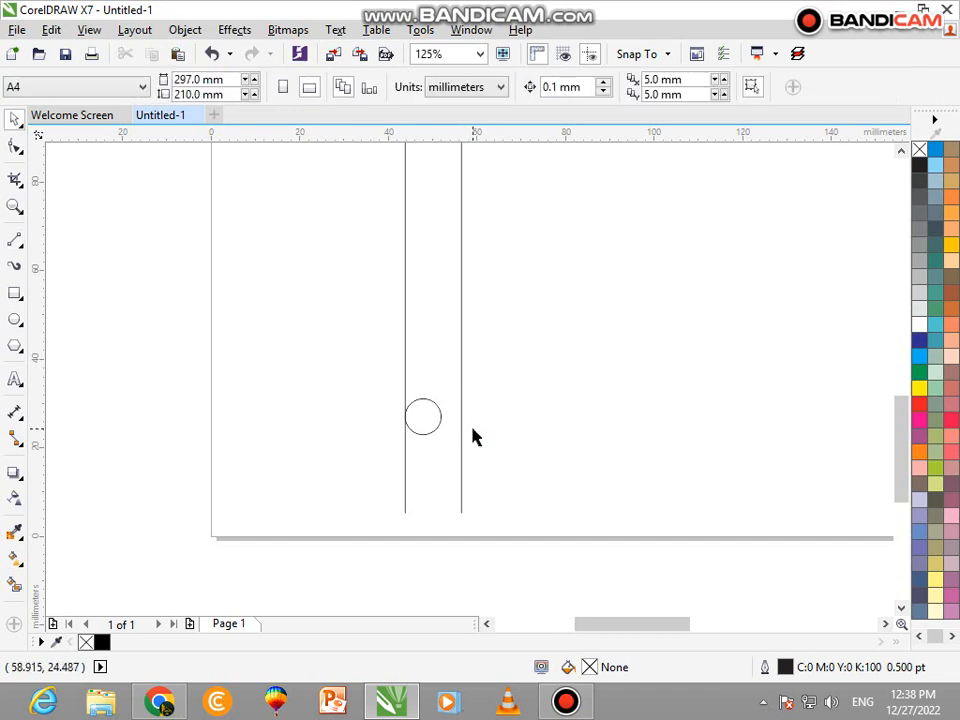
# Align the right line to the reduced circle's right edge and move the circle down near the lines' lower ends.
pyautogui.moveTo(448, 446); pyautogui.dragTo(447, 444)
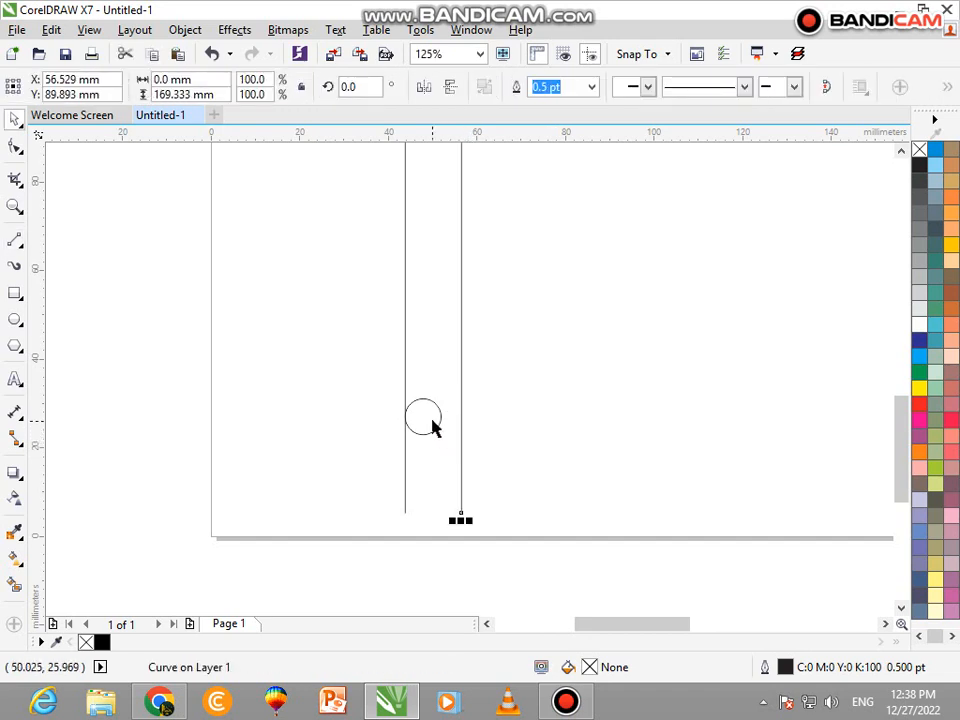
pyautogui.keyDown('shift'); pyautogui.click(431, 419); pyautogui.keyUp('shift')
pyautogui.press('r')
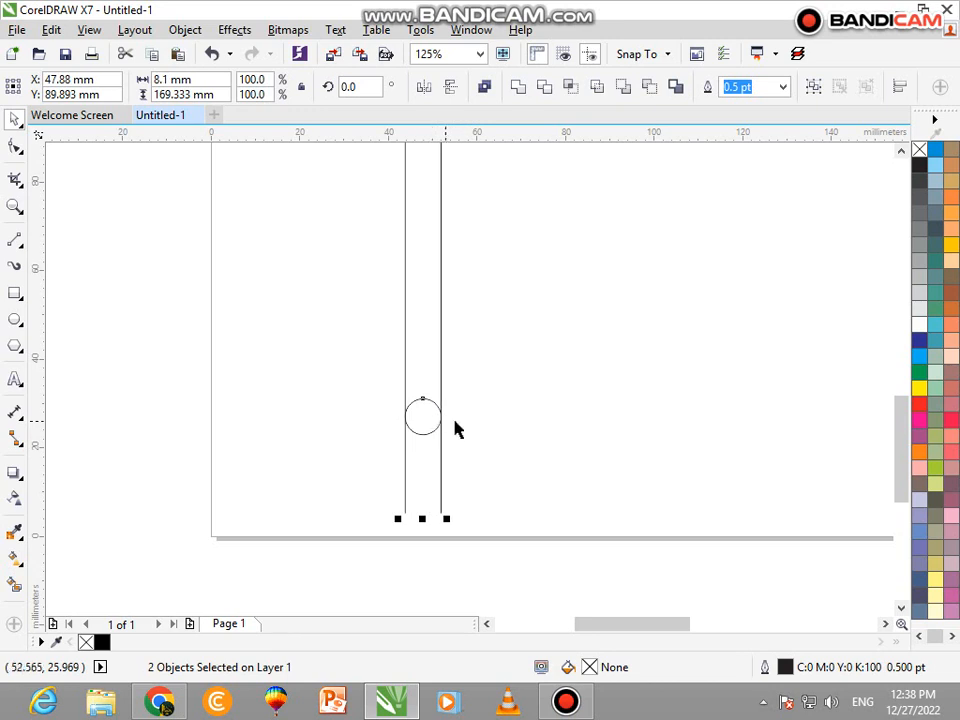
pyautogui.click(457, 428)
pyautogui.moveTo(418, 437); pyautogui.dragTo(420, 480)
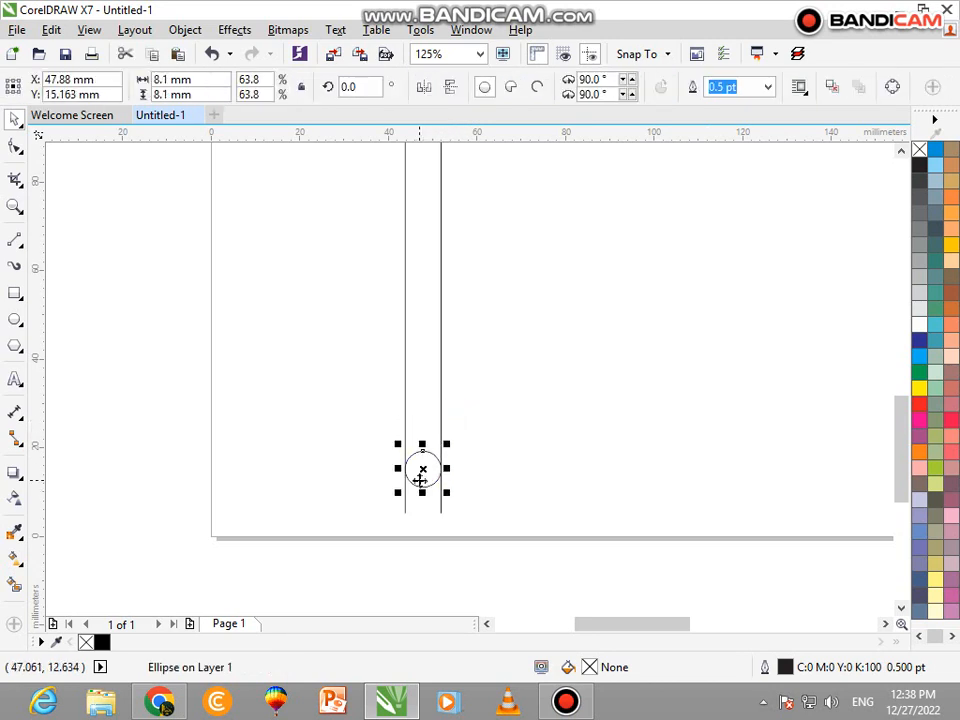
# Group both lines and the circle, and rotate the group to 310 degrees.
pyautogui.scroll(-2, 492, 357)
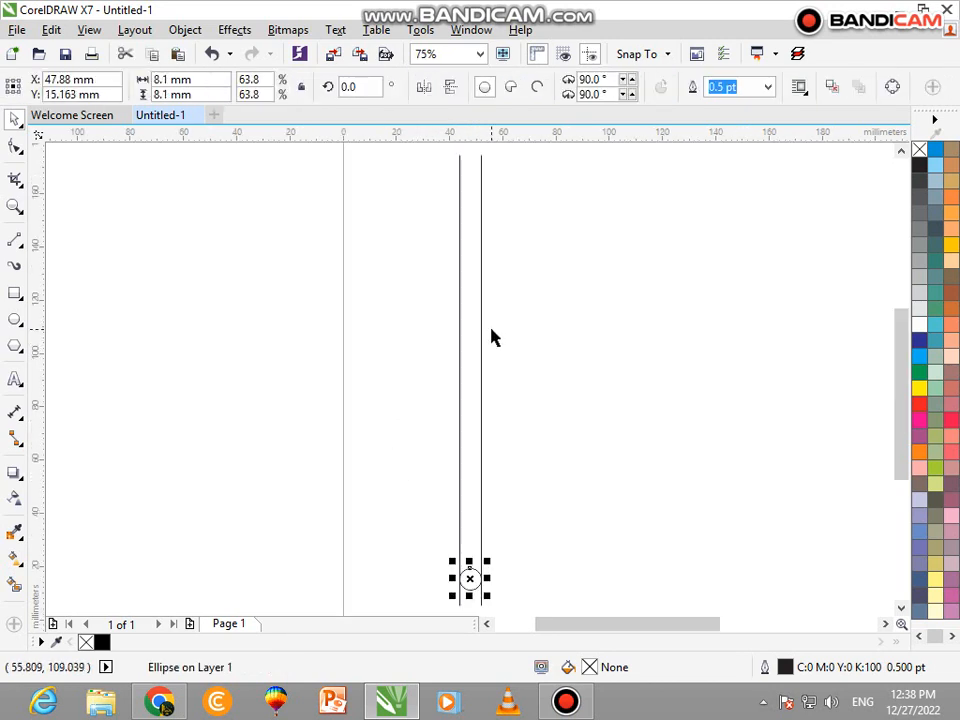
pyautogui.scroll(-2, 491, 337)
pyautogui.hotkey('ctrl', 'a')
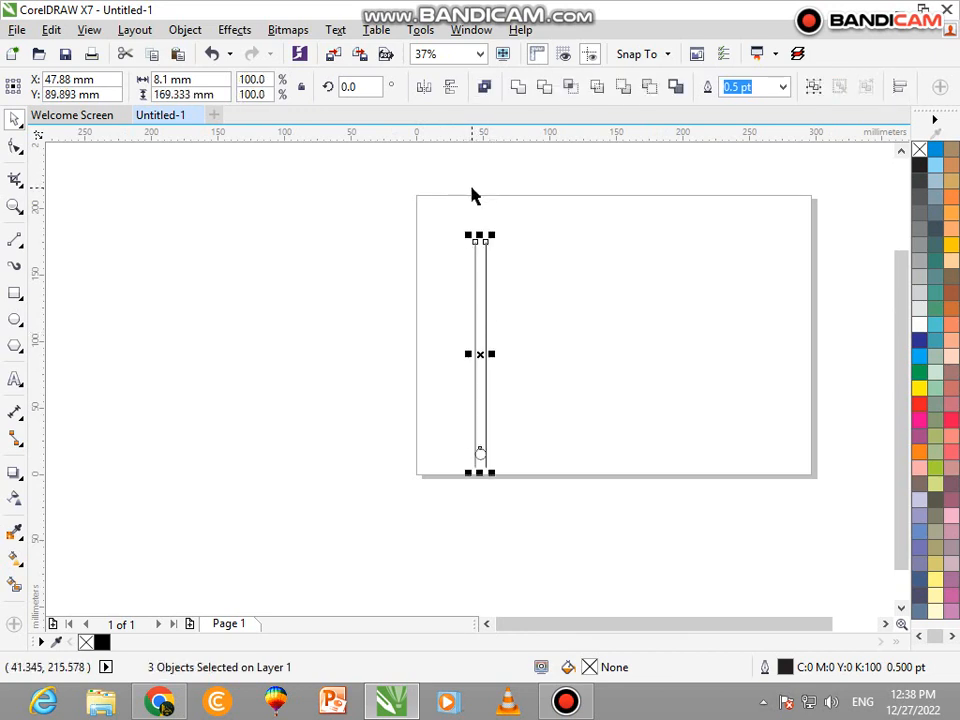
pyautogui.hotkey('ctrl', 'g')
pyautogui.click(372, 87)
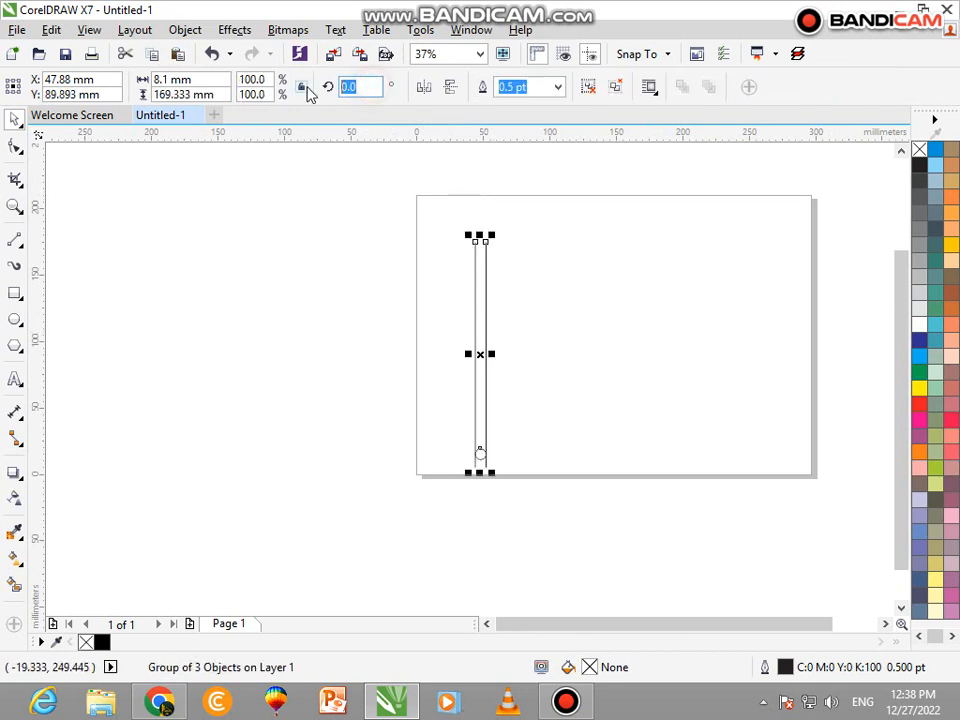
pyautogui.write('310')
pyautogui.press('Return')
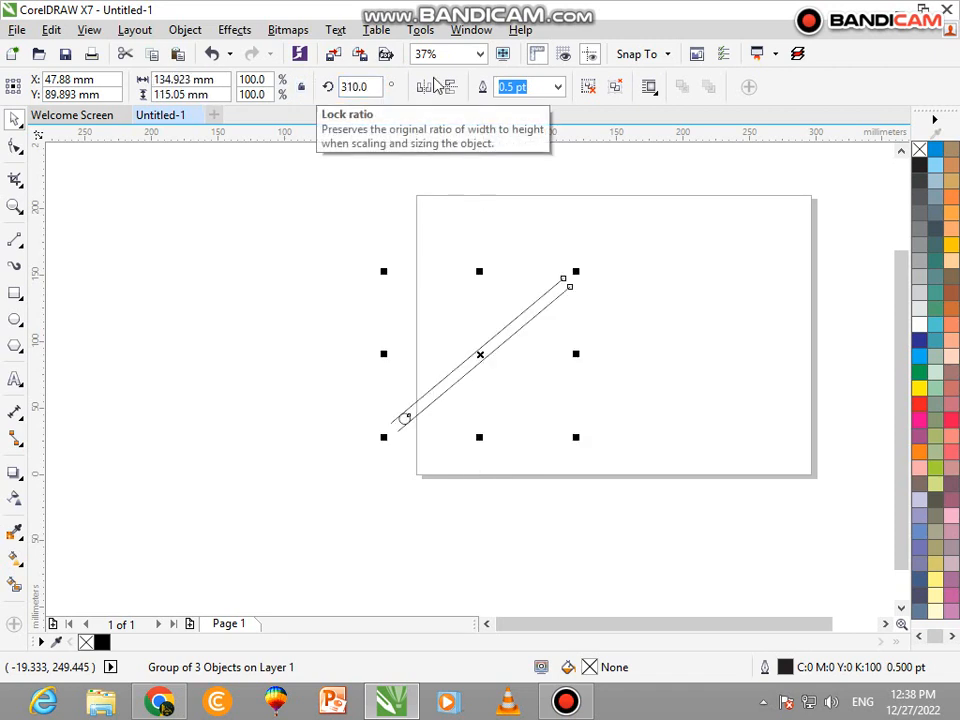
# Move the rotated group to about X 79, Y 114 mm and mirror a copy horizontally so their upper ends cross.
pyautogui.moveTo(478, 346); pyautogui.dragTo(519, 320)
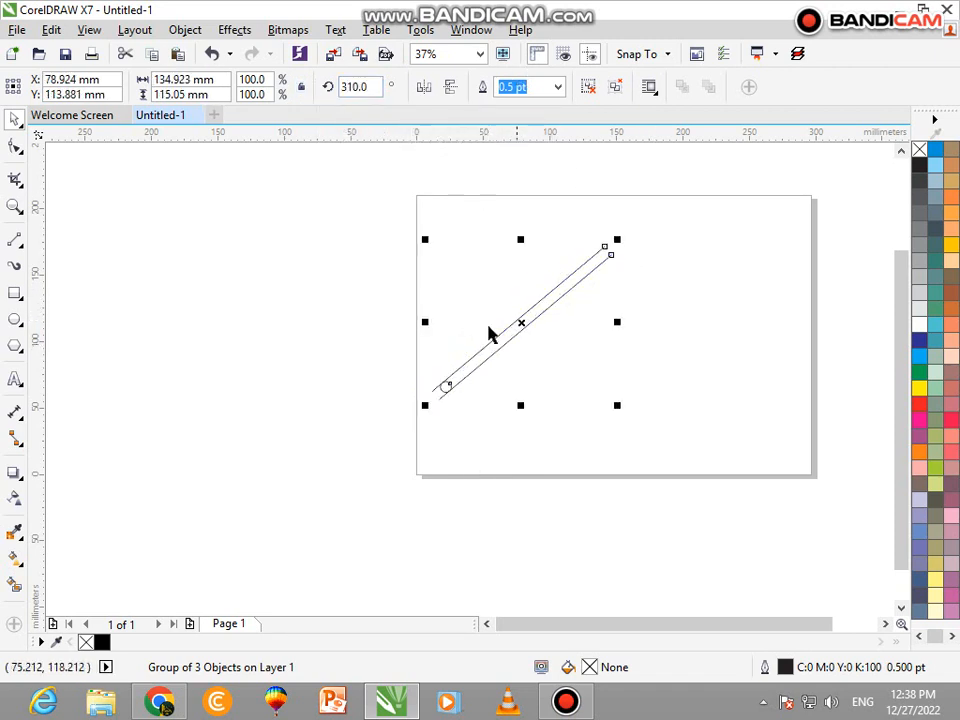
pyautogui.moveTo(424, 321); pyautogui.dragTo(672, 328)
pyautogui.click(665, 268)
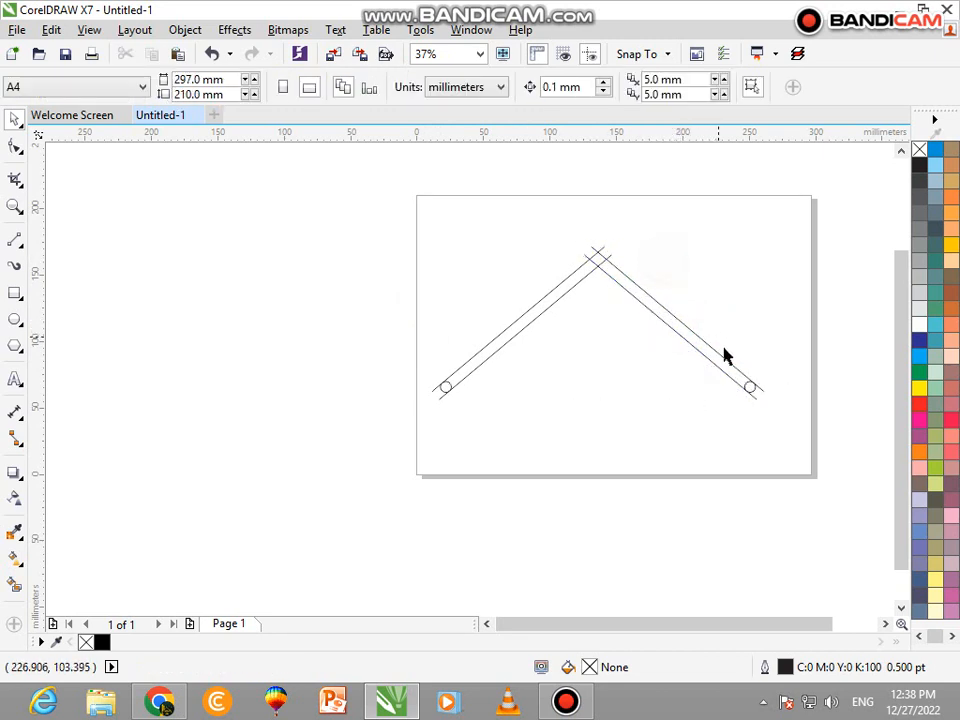
# Ungroup the mirrored half and place a copy of its end circle between the crossing lines at the apex.
pyautogui.click(750, 388)
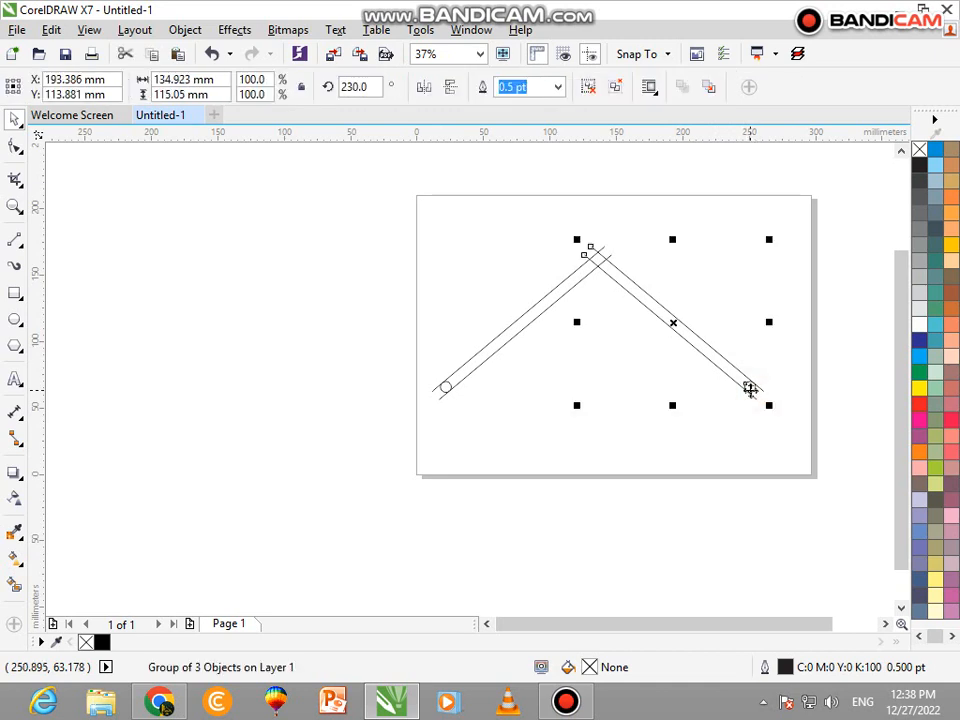
pyautogui.hotkey('ctrl', 'u')
pyautogui.click(750, 321)
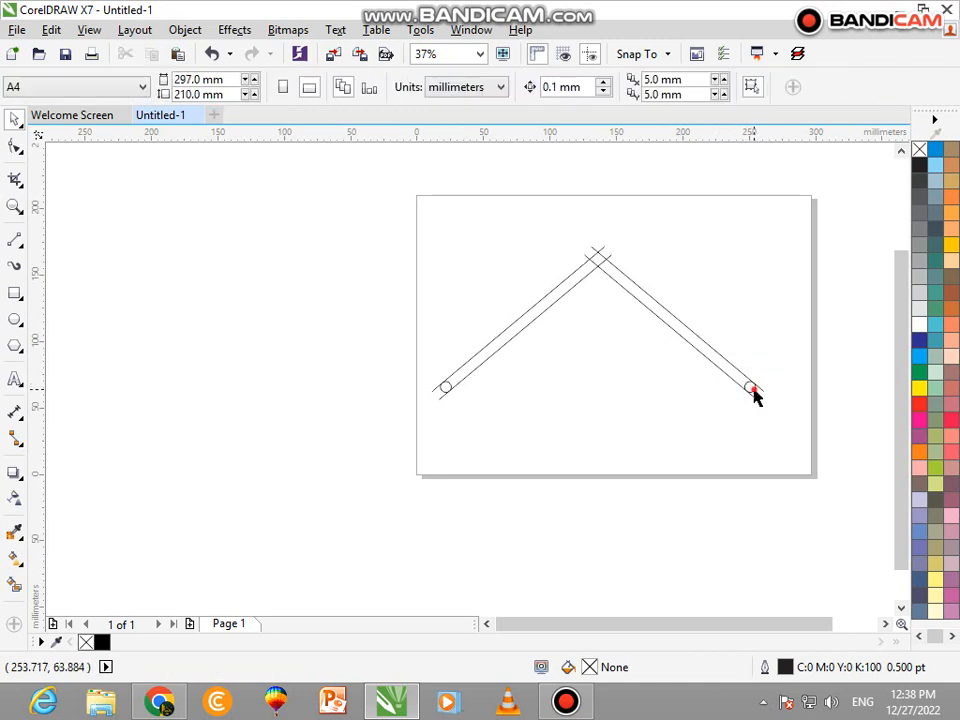
pyautogui.moveTo(750, 388); pyautogui.dragTo(600, 243)
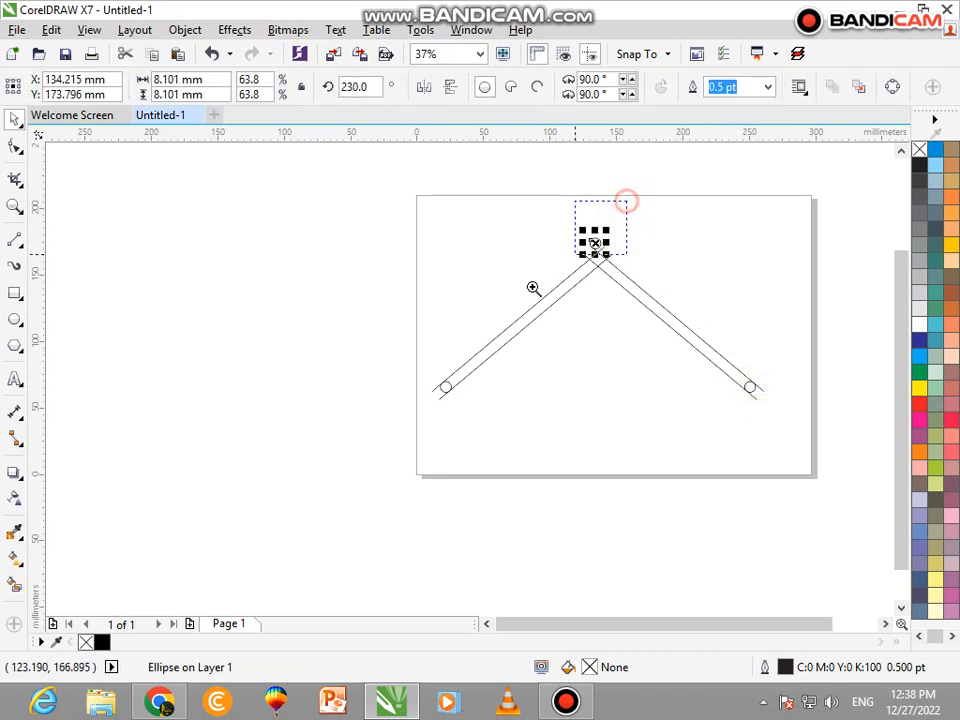
pyautogui.scroll(4, 599, 217)
pyautogui.scroll(4, 583, 367)
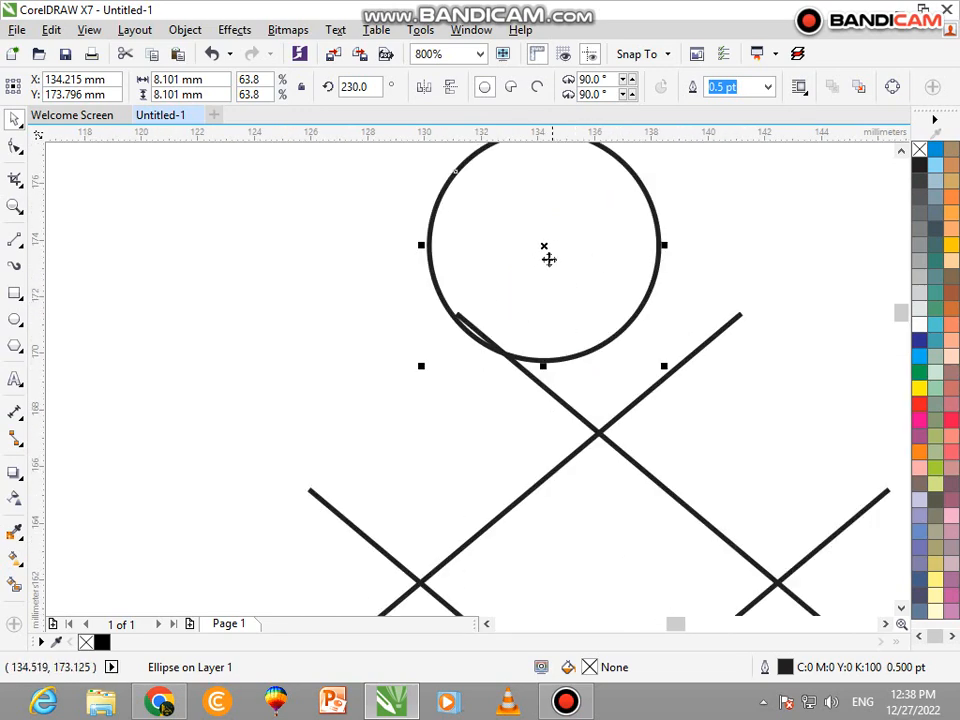
pyautogui.moveTo(548, 259); pyautogui.dragTo(592, 575)
pyautogui.scroll(-2, 628, 471)
pyautogui.scroll(2, 658, 511)
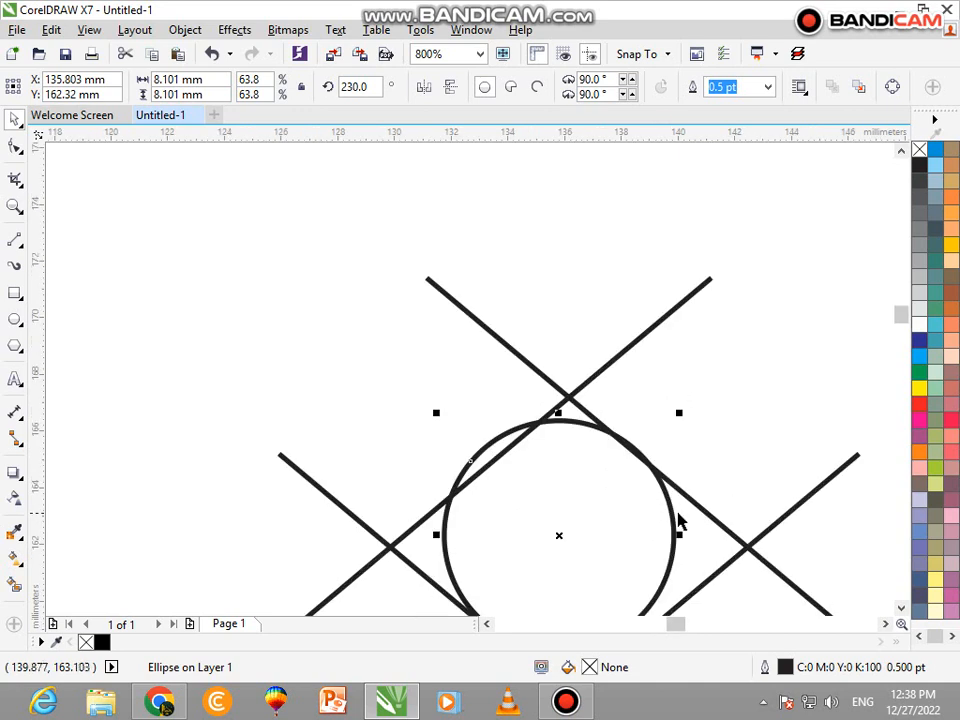
# Resize the apex circle to about 7.7 mm so it touches both upper outer lines.
pyautogui.click(679, 549)
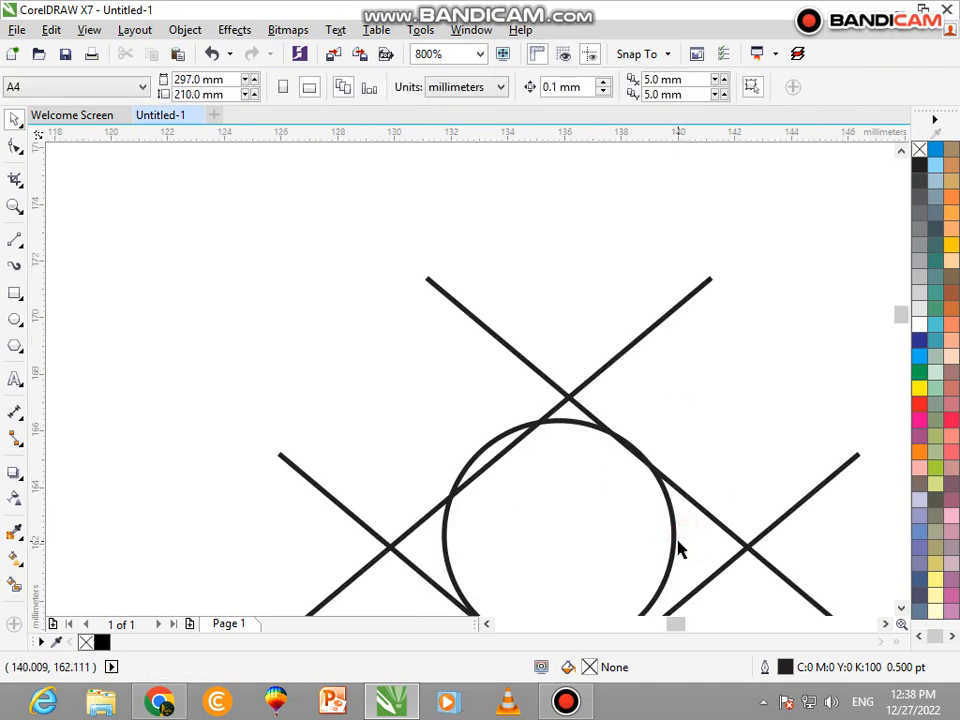
pyautogui.click(676, 548)
pyautogui.moveTo(679, 536)
pyautogui.mouseDown()
pyautogui.moveTo(699, 538)
pyautogui.moveTo(680, 542)
pyautogui.mouseUp()
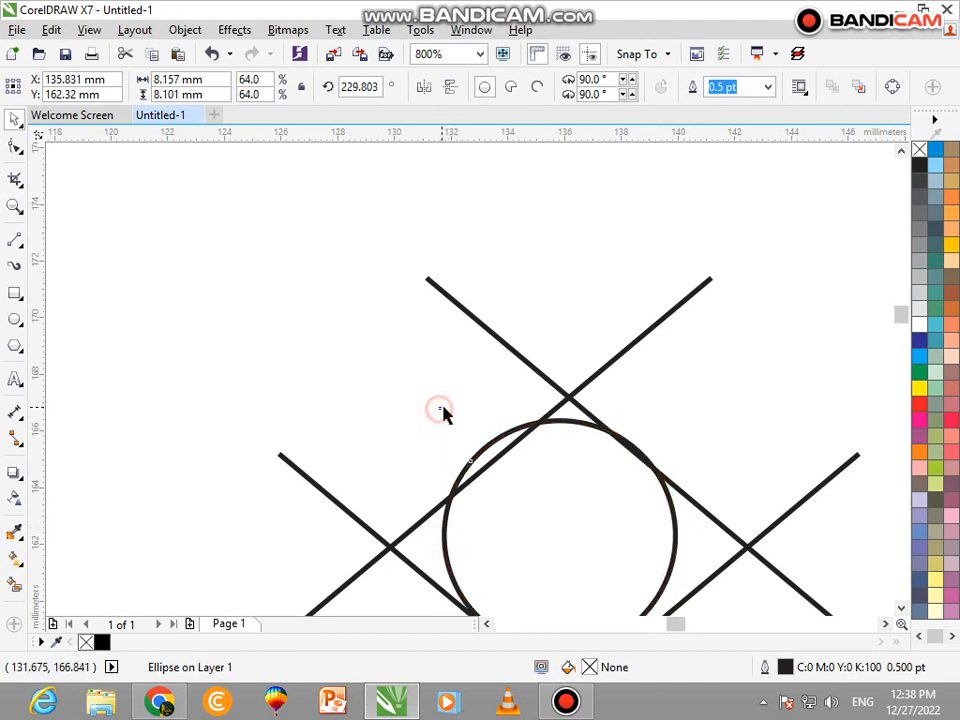
pyautogui.moveTo(456, 419)
pyautogui.mouseDown()
pyautogui.moveTo(467, 450)
pyautogui.moveTo(447, 427)
pyautogui.mouseUp()
pyautogui.click(474, 456)
pyautogui.press('Escape')
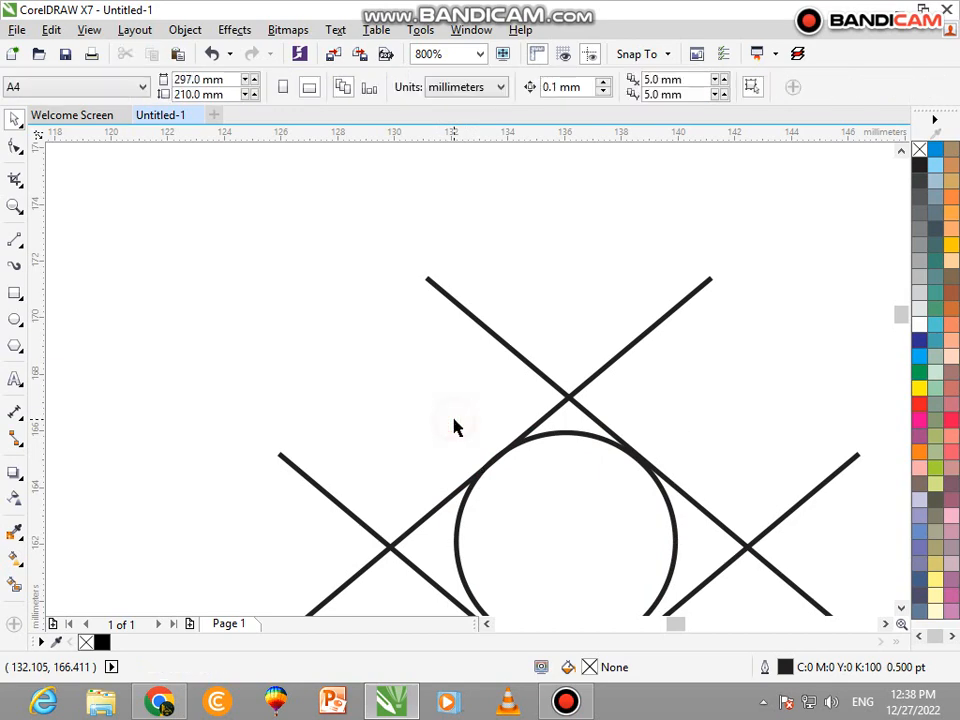
# Fill the left band and the circle at its lower end with black using Smart Fill, without an outline.
pyautogui.press('F4')
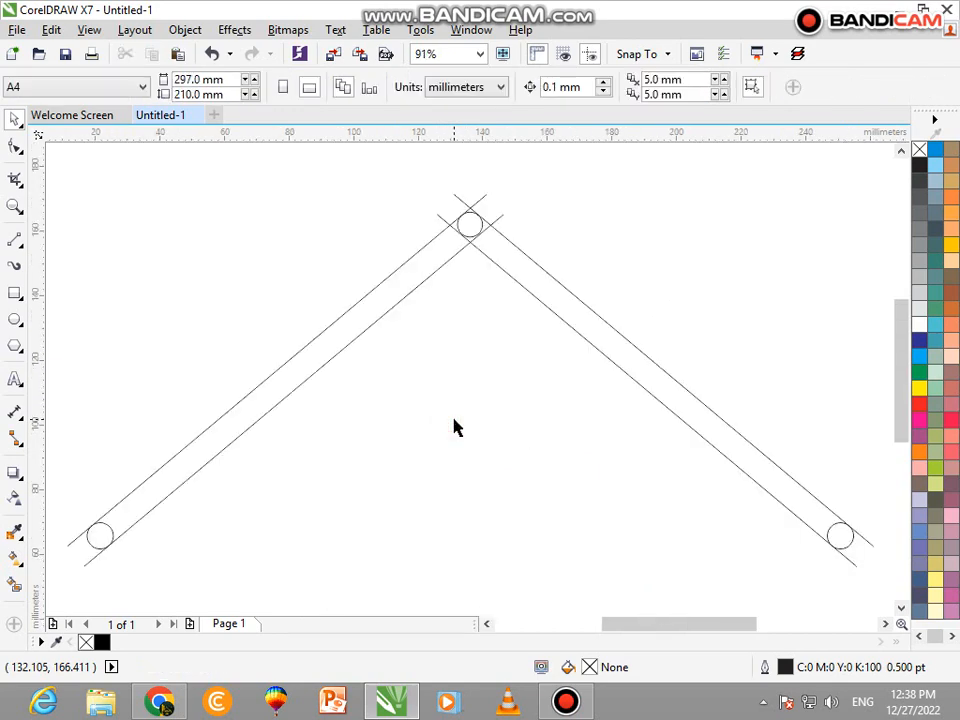
pyautogui.click(19, 583)
pyautogui.click(131, 527)
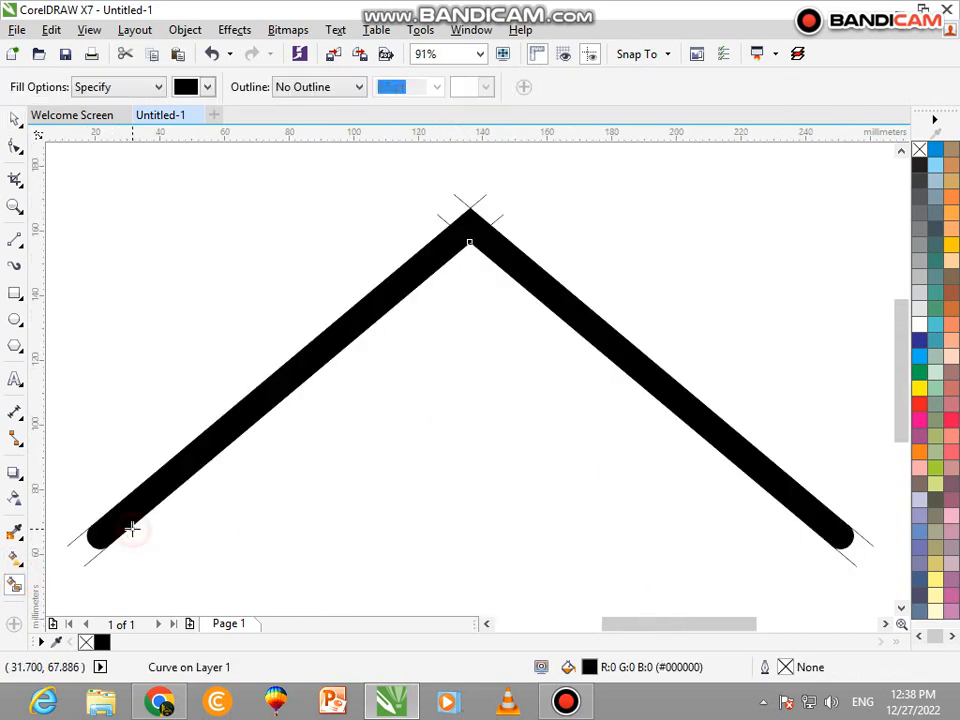
pyautogui.hotkey('ctrl', 'z')
pyautogui.click(126, 509)
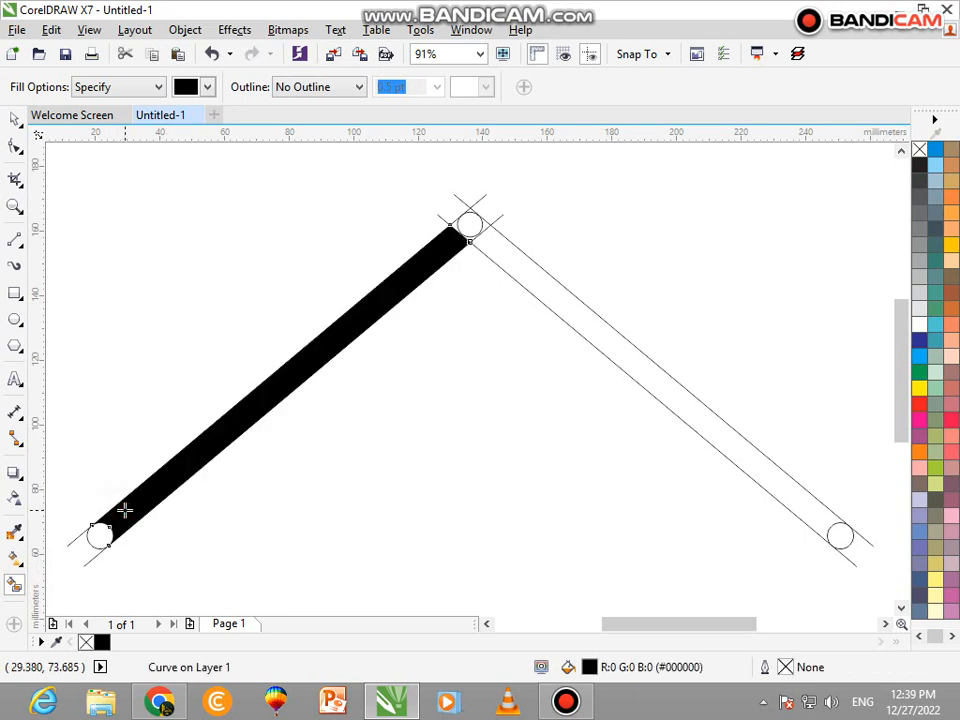
pyautogui.click(97, 544)
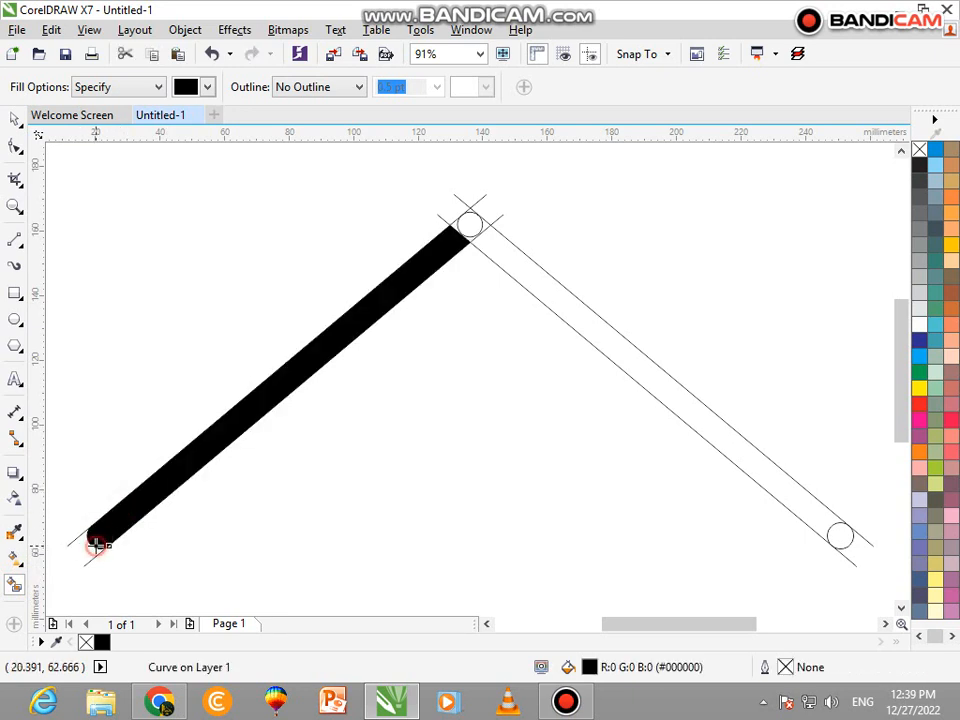
# Try filling the small corner area beside the apex circle with black, and undo it.
pyautogui.scroll(4, 458, 218)
pyautogui.click(451, 227)
pyautogui.hotkey('ctrl', 'z')
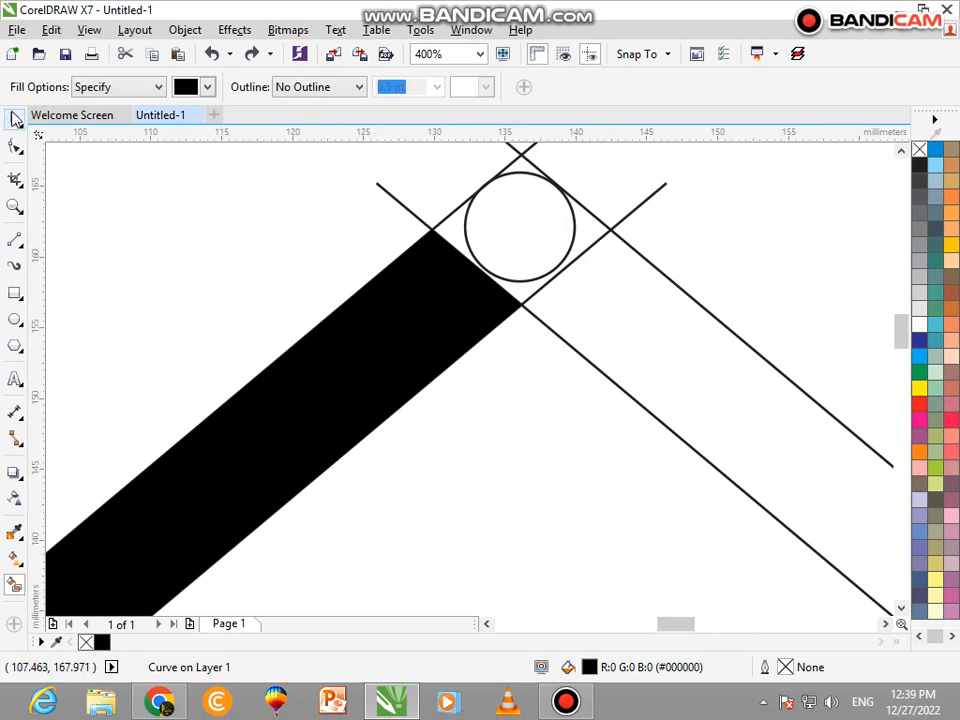
# Enlarge the apex circle to about 8.4 by 7.9 mm so it reaches across the two upper outer lines.
pyautogui.click(15, 119)
pyautogui.click(470, 233)
pyautogui.scroll(2, 530, 170)
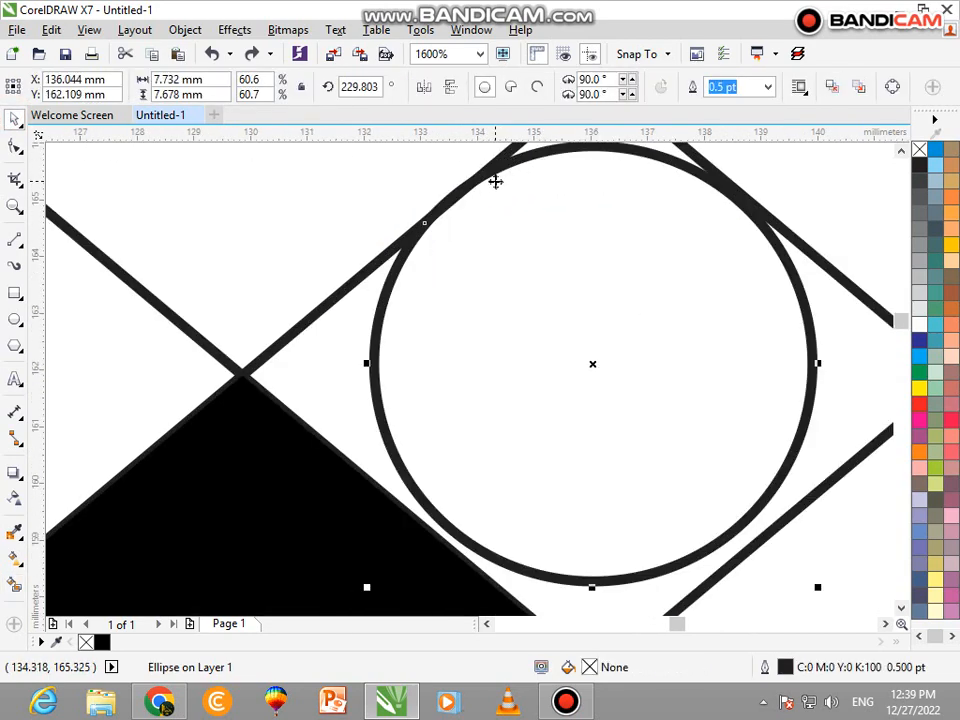
pyautogui.scroll(-1, 497, 180)
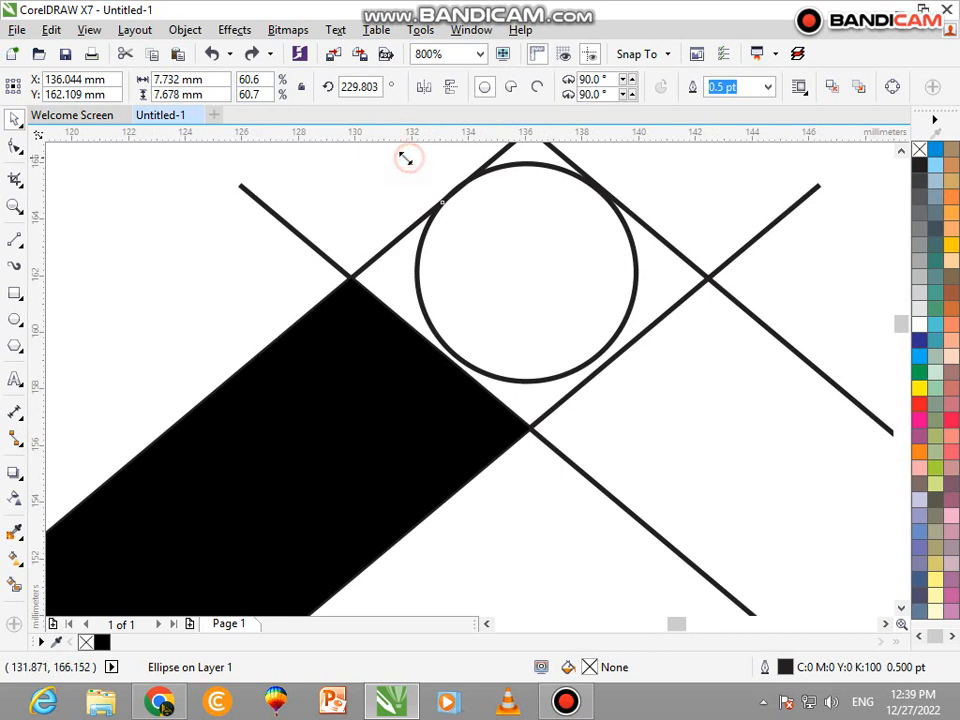
pyautogui.moveTo(407, 156); pyautogui.dragTo(401, 151)
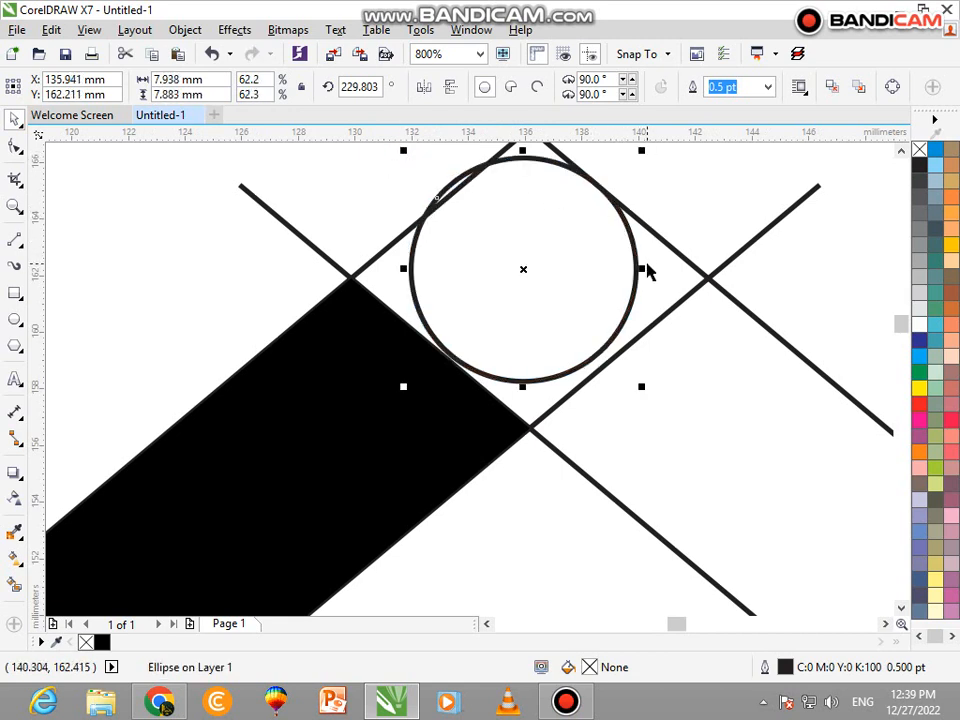
pyautogui.moveTo(645, 268); pyautogui.dragTo(651, 270)
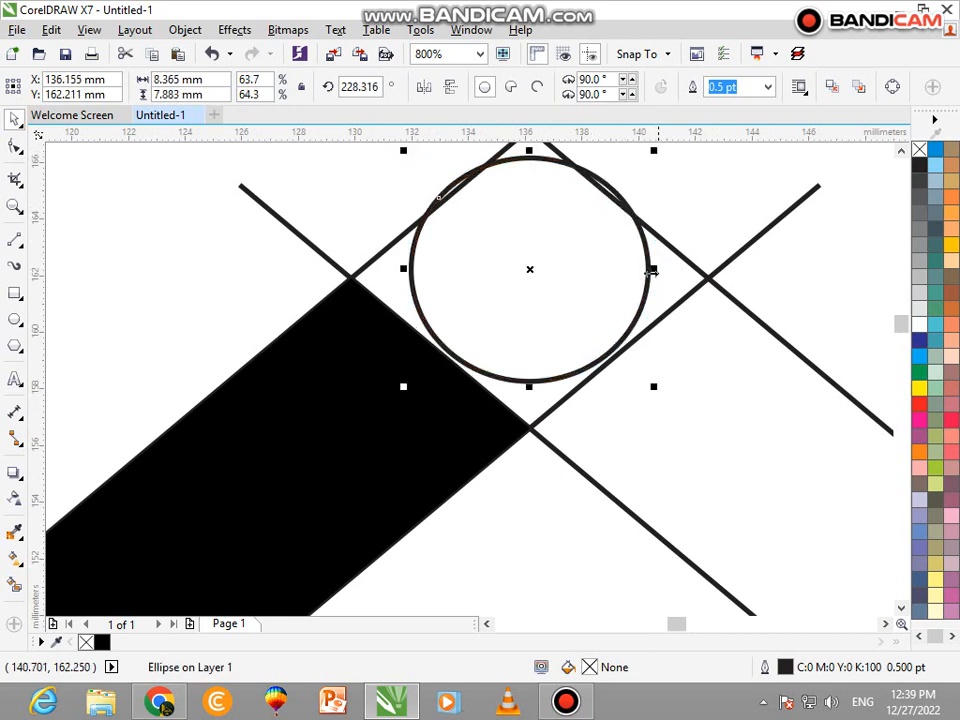
pyautogui.scroll(-1, 435, 200)
pyautogui.scroll(-1, 428, 201)
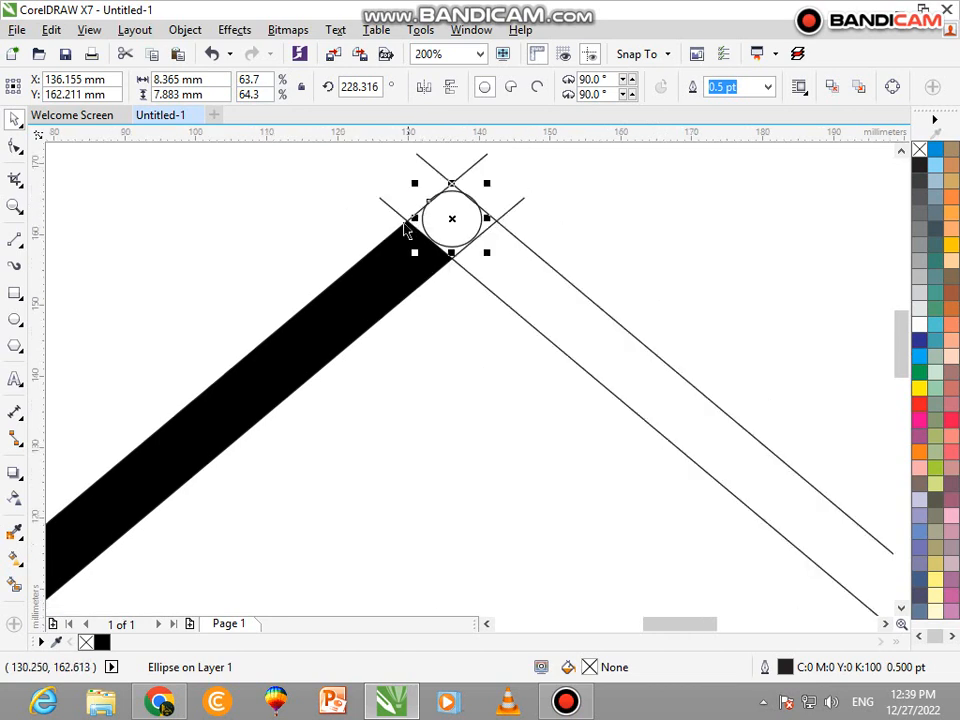
# Refine the apex circle to about 8.6 by 8.1 mm so it touches the upper lines and overlaps the black band.
pyautogui.click(15, 583)
pyautogui.scroll(1, 446, 208)
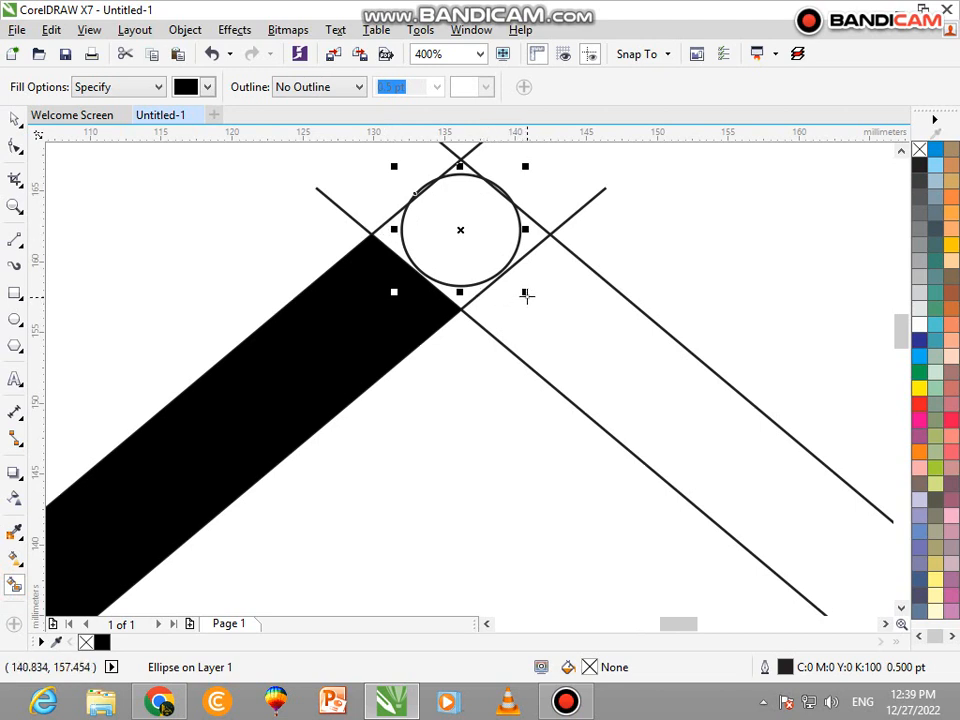
pyautogui.press('space')
pyautogui.moveTo(525, 291); pyautogui.dragTo(531, 300)
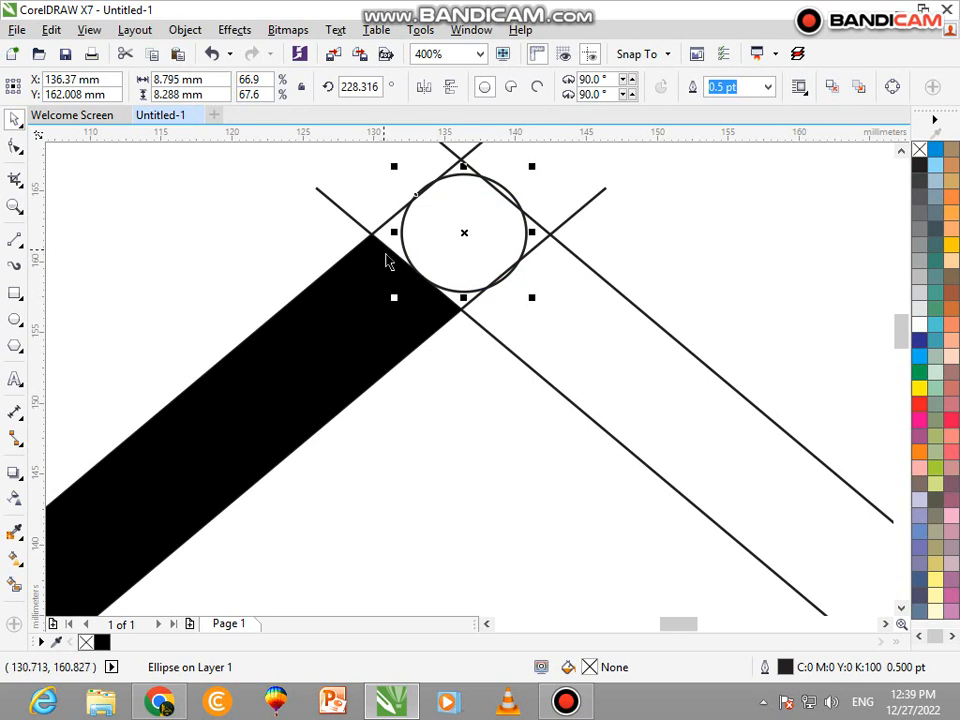
pyautogui.scroll(1, 419, 187)
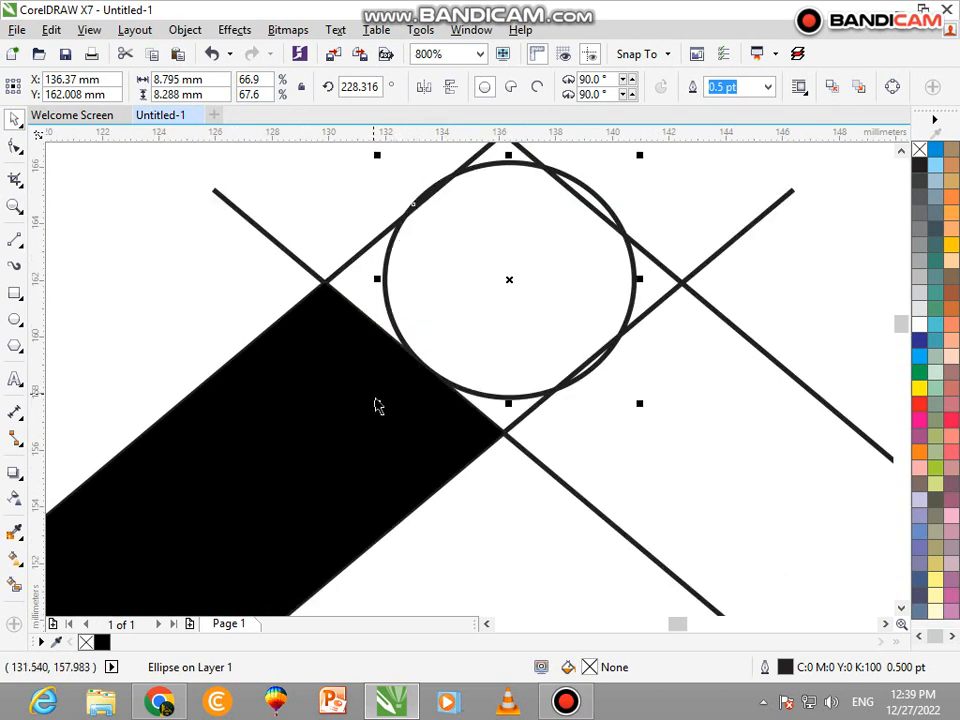
pyautogui.moveTo(379, 402); pyautogui.dragTo(367, 404)
pyautogui.moveTo(637, 160); pyautogui.dragTo(627, 166)
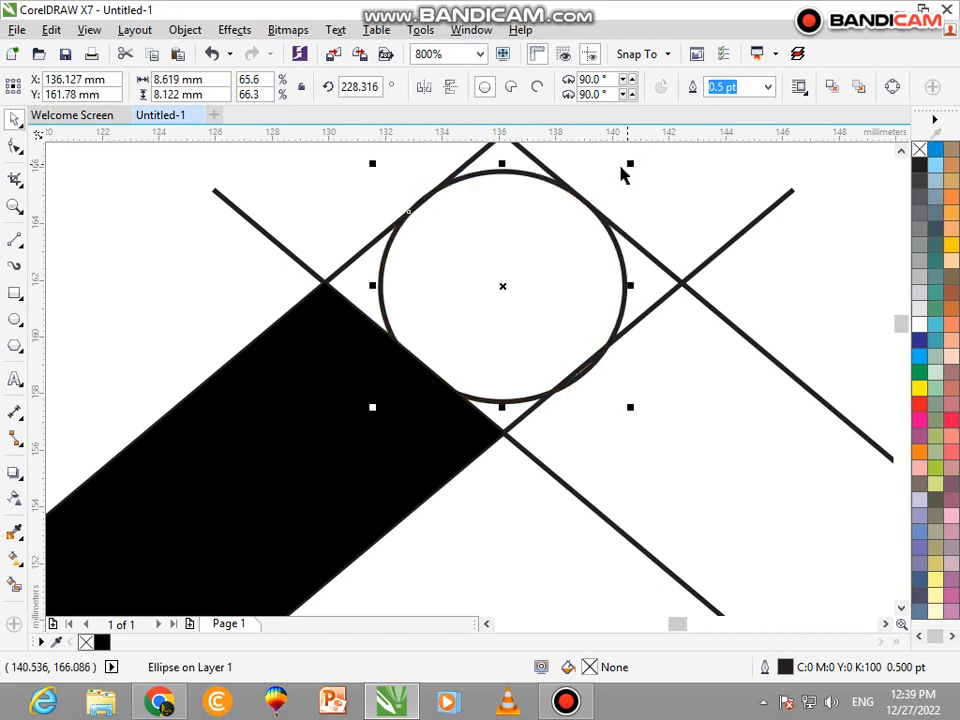
# Fill the apex circle and the corner areas around its sides and underside with black using Smart Fill.
pyautogui.press('space')
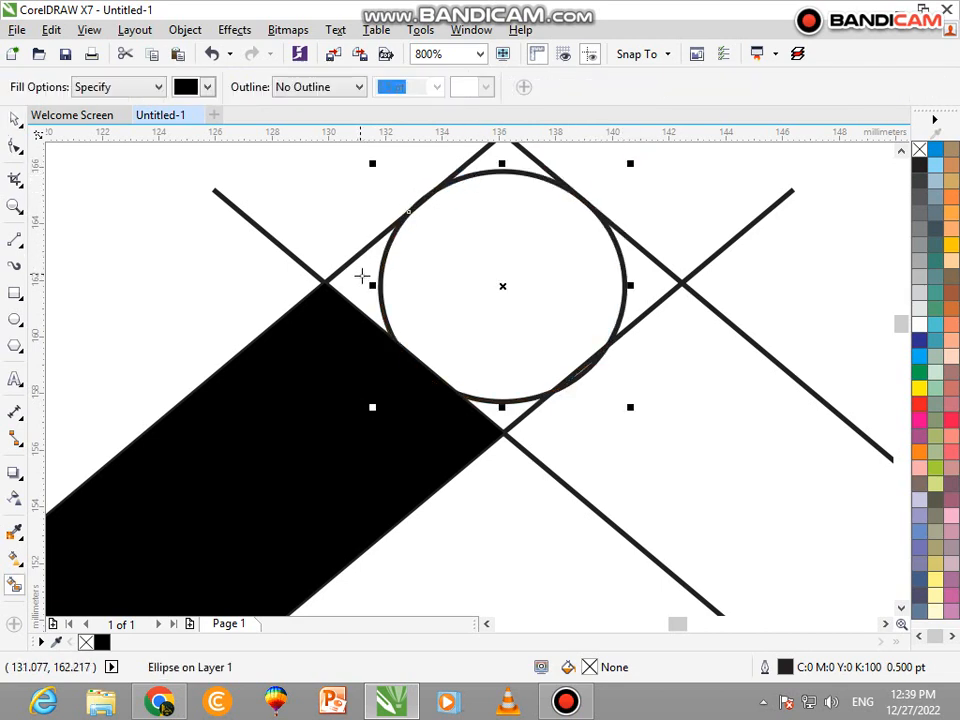
pyautogui.click(362, 276)
pyautogui.click(518, 237)
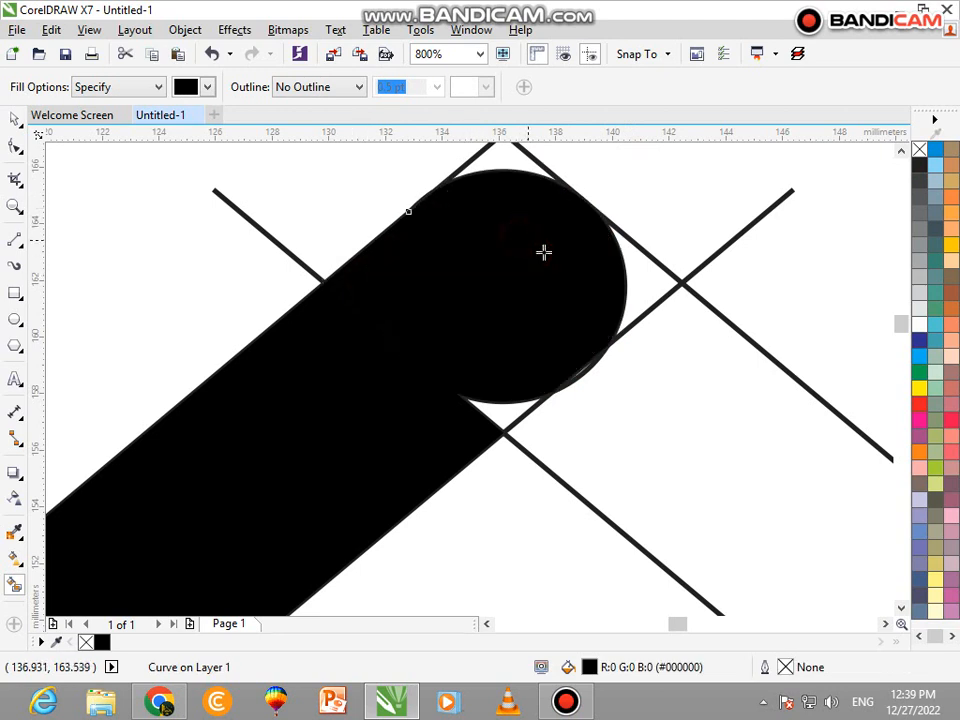
pyautogui.click(631, 281)
pyautogui.click(501, 419)
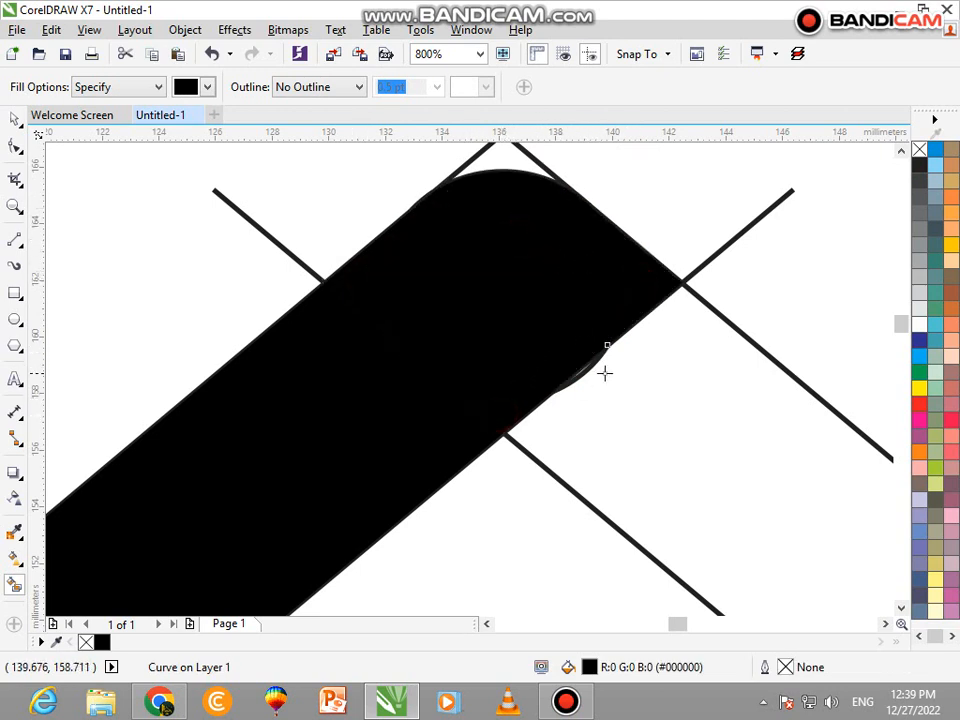
pyautogui.scroll(2, 604, 373)
pyautogui.scroll(-1, 608, 364)
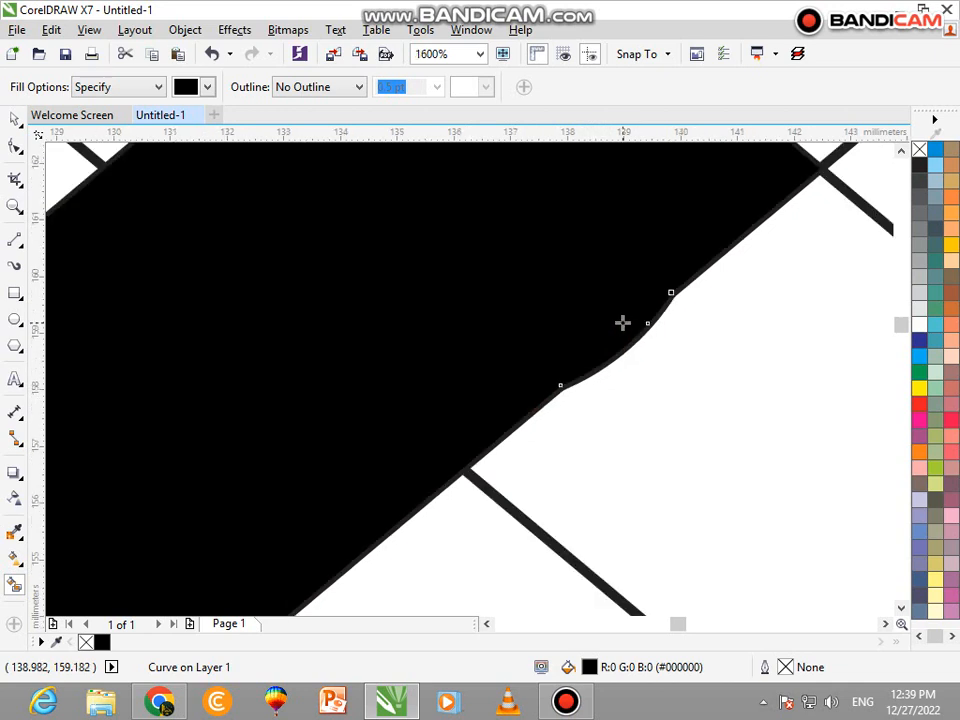
# Fill the right band and the circle at its lower end with black, and deselect everything.
pyautogui.press('F4')
pyautogui.click(507, 274)
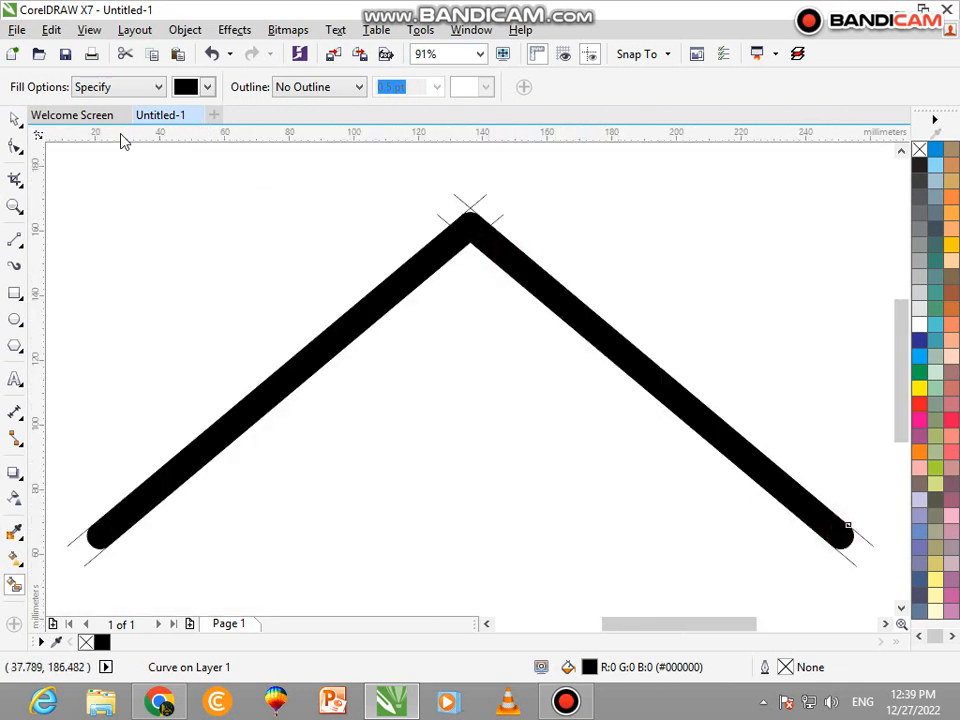
pyautogui.click(15, 118)
pyautogui.click(193, 210)
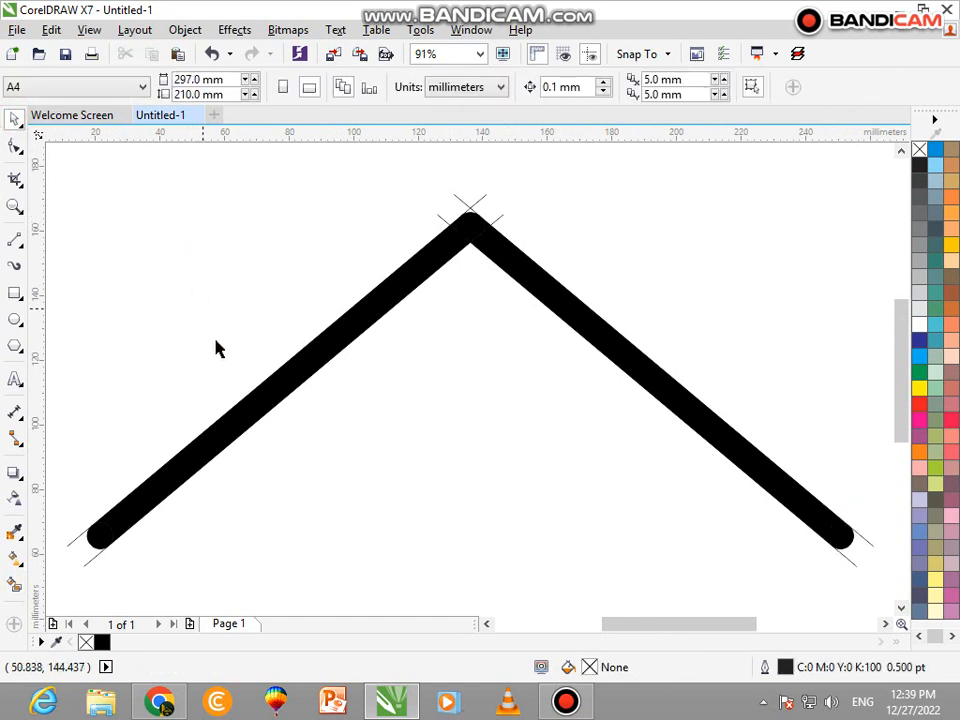
# Draw a rectangle about 22.3 by 15.9 mm below the apex and round only its upper-left corner to about 8 mm.
pyautogui.click(14, 292)
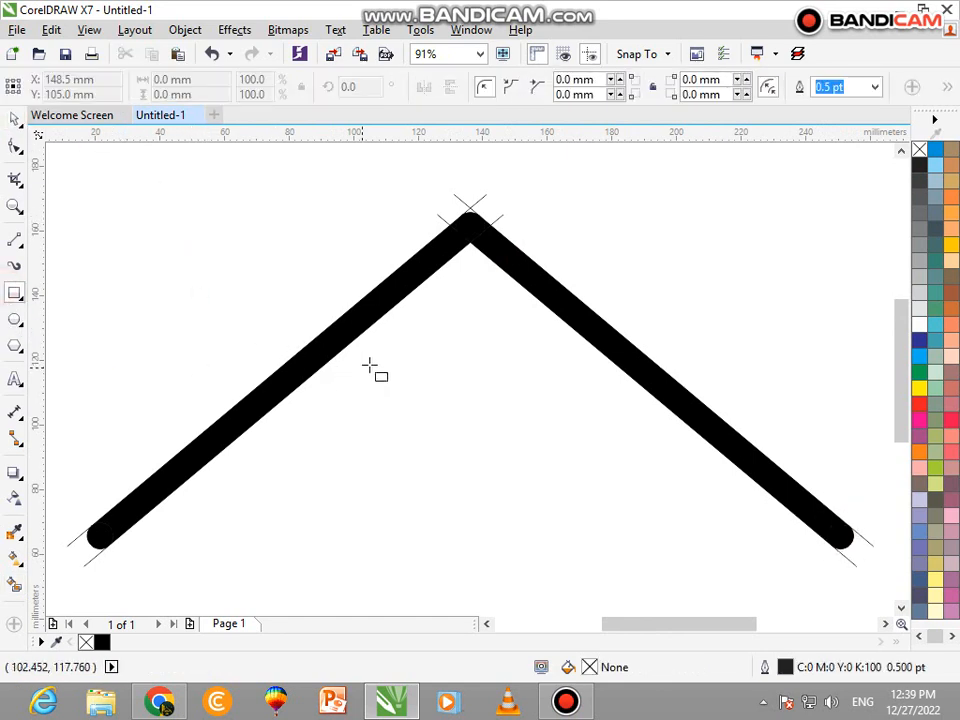
pyautogui.moveTo(383, 353); pyautogui.dragTo(455, 405)
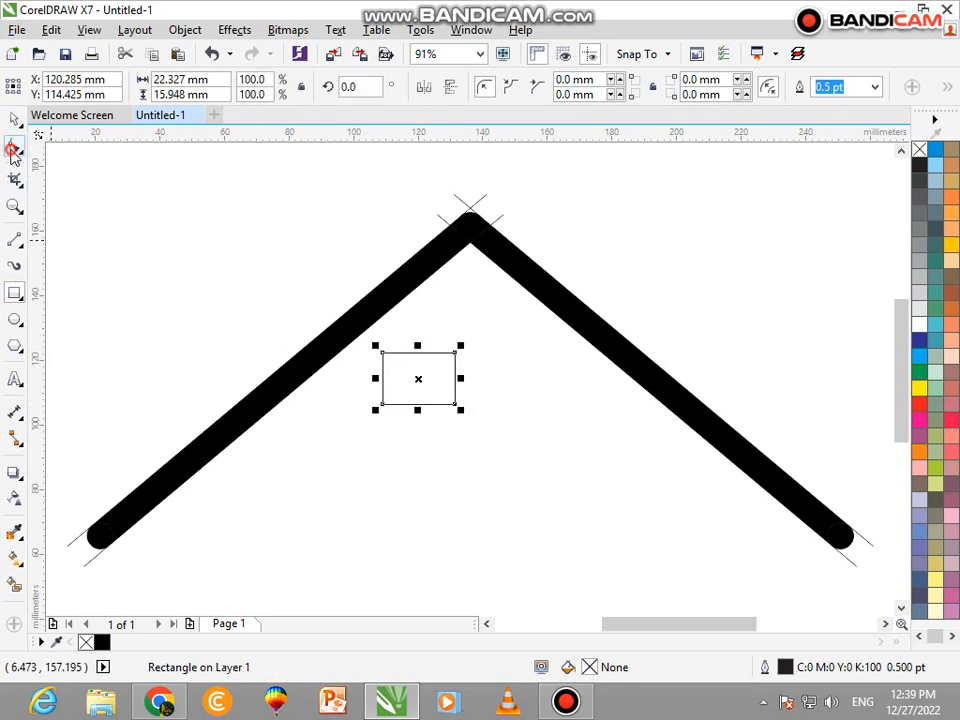
pyautogui.click(14, 146)
pyautogui.moveTo(381, 356); pyautogui.dragTo(399, 390)
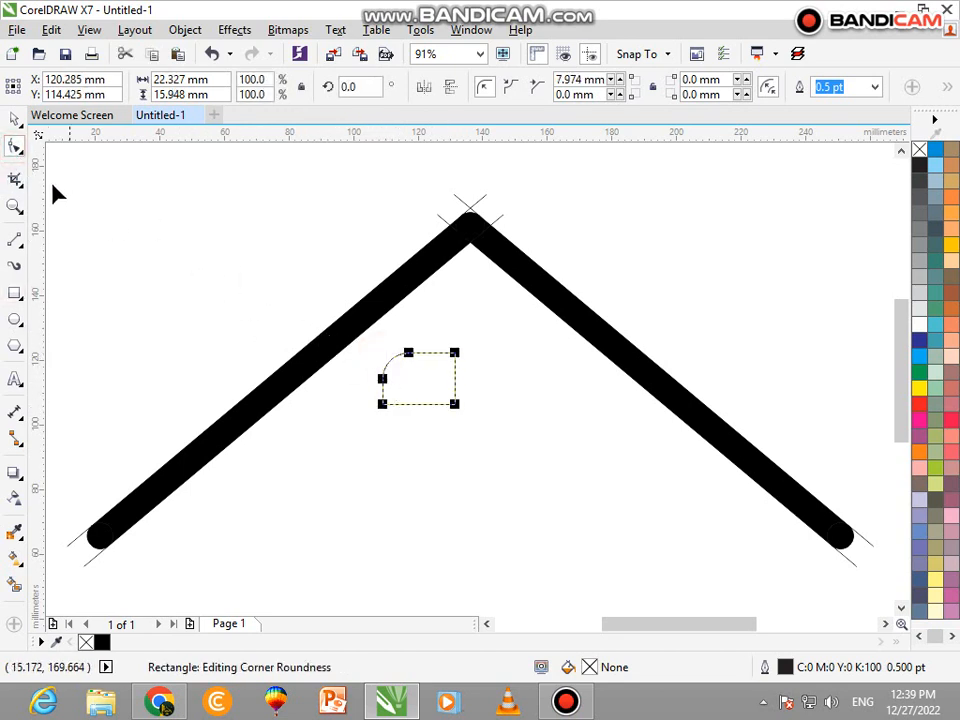
# Mirror a copy of the rounded rectangle to its right side and nudge it right to leave a narrow gap.
pyautogui.click(14, 119)
pyautogui.moveTo(375, 379); pyautogui.dragTo(486, 398)
pyautogui.press('Right')
pyautogui.press('Right')
pyautogui.press('Right')
pyautogui.press('Right')
pyautogui.press('Right')
pyautogui.press('Right')
pyautogui.press('Right')
pyautogui.press('Right')
pyautogui.press('Right')
pyautogui.press('Right')
pyautogui.press('Right')
pyautogui.press('Right')
pyautogui.press('Right')
pyautogui.press('Right')
pyautogui.press('Right')
pyautogui.press('Right')
pyautogui.press('Right')
pyautogui.press('Right')
pyautogui.press('Right')
pyautogui.press('Right')
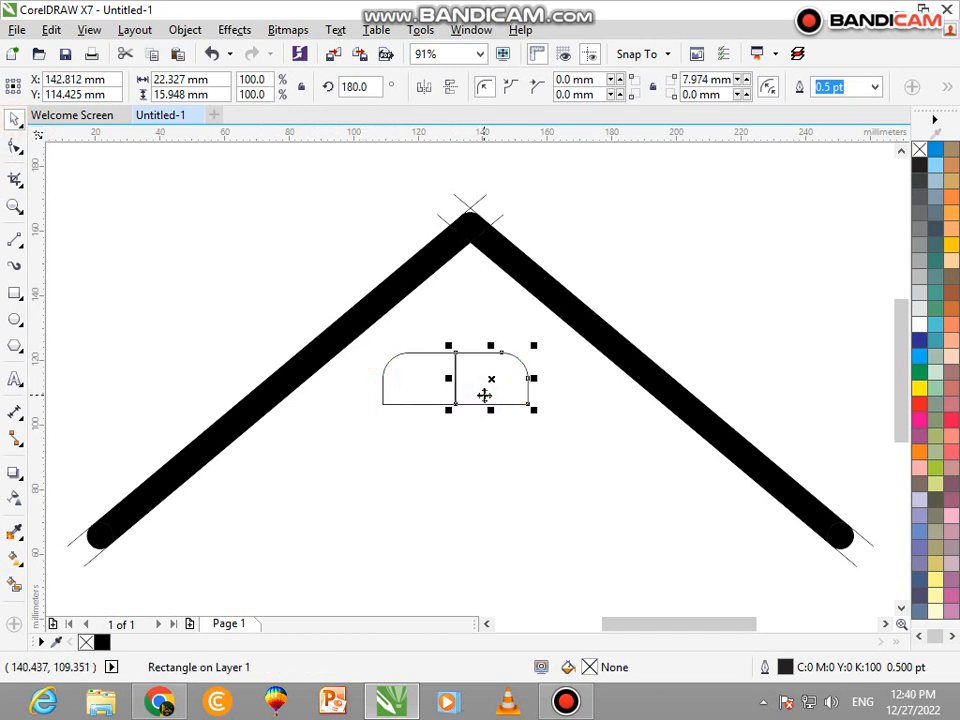
# Mirror a copy of both rounded rectangles below them, leaving a gap, to form a four-pane window.
pyautogui.keyDown('shift'); pyautogui.click(430, 382); pyautogui.keyUp('shift')
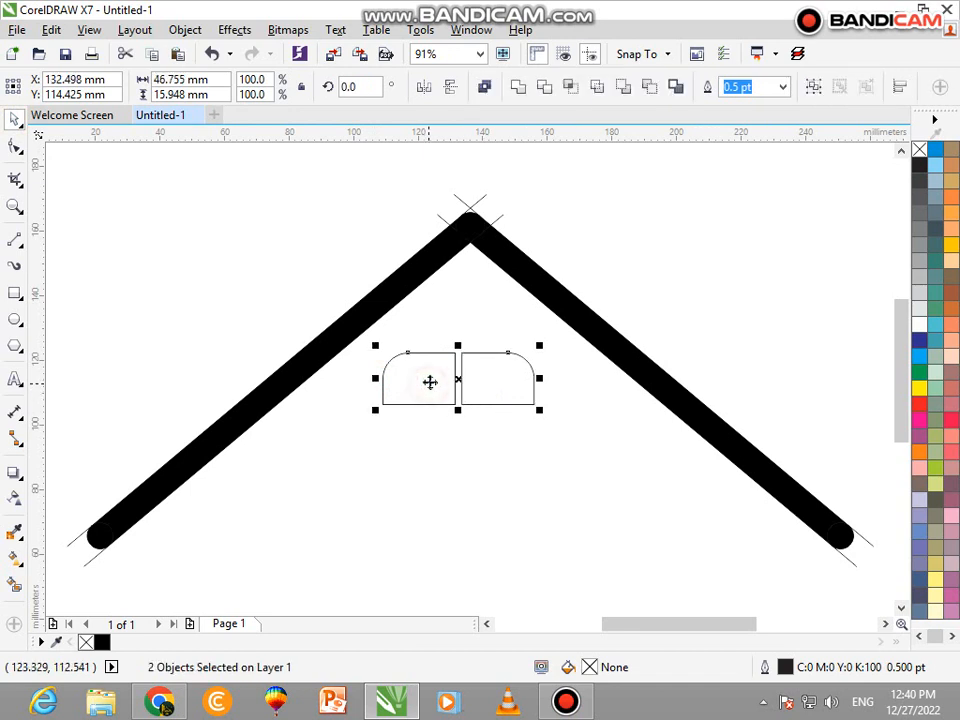
pyautogui.moveTo(461, 348); pyautogui.dragTo(459, 443)
pyautogui.rightClick(463, 415)
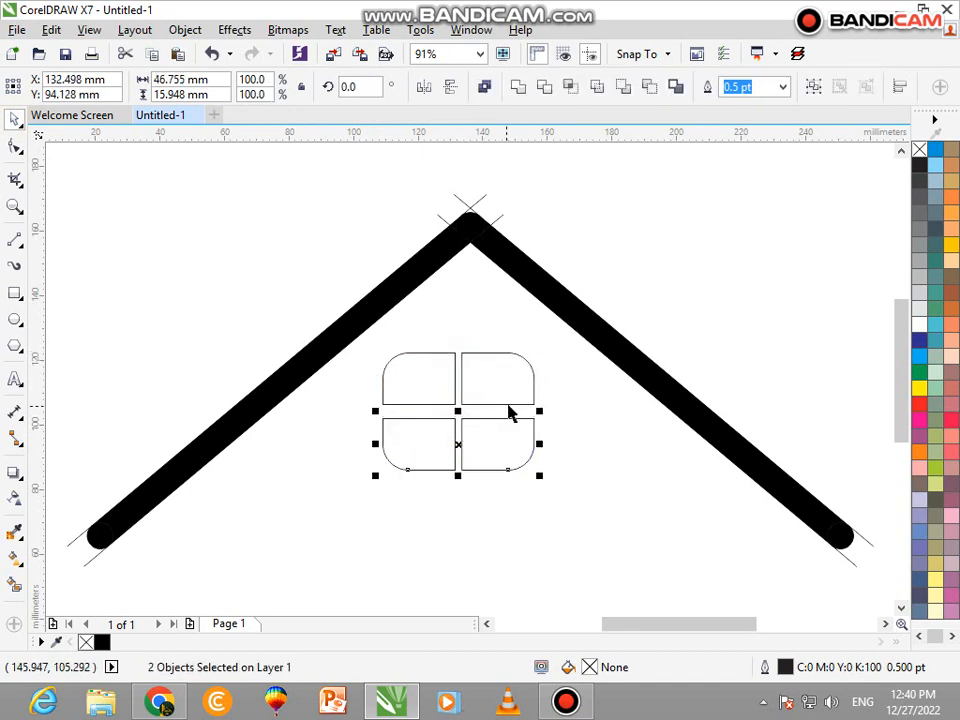
pyautogui.click(579, 401)
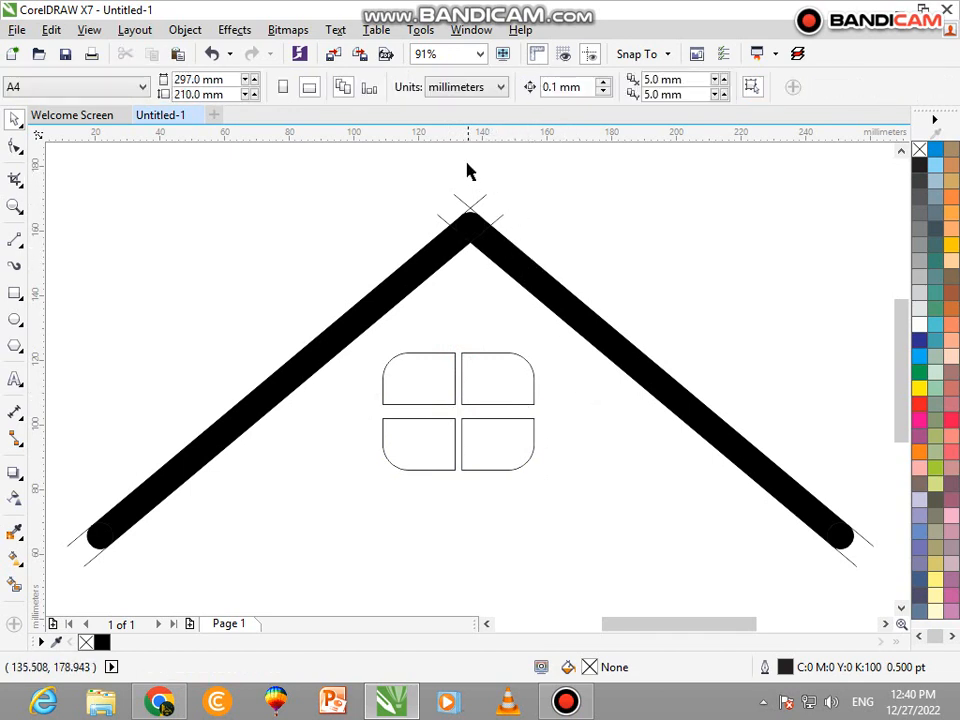
# Delete the construction lines that cross at the apex of the black figure.
pyautogui.press('F2')
pyautogui.moveTo(408, 153); pyautogui.dragTo(727, 331)
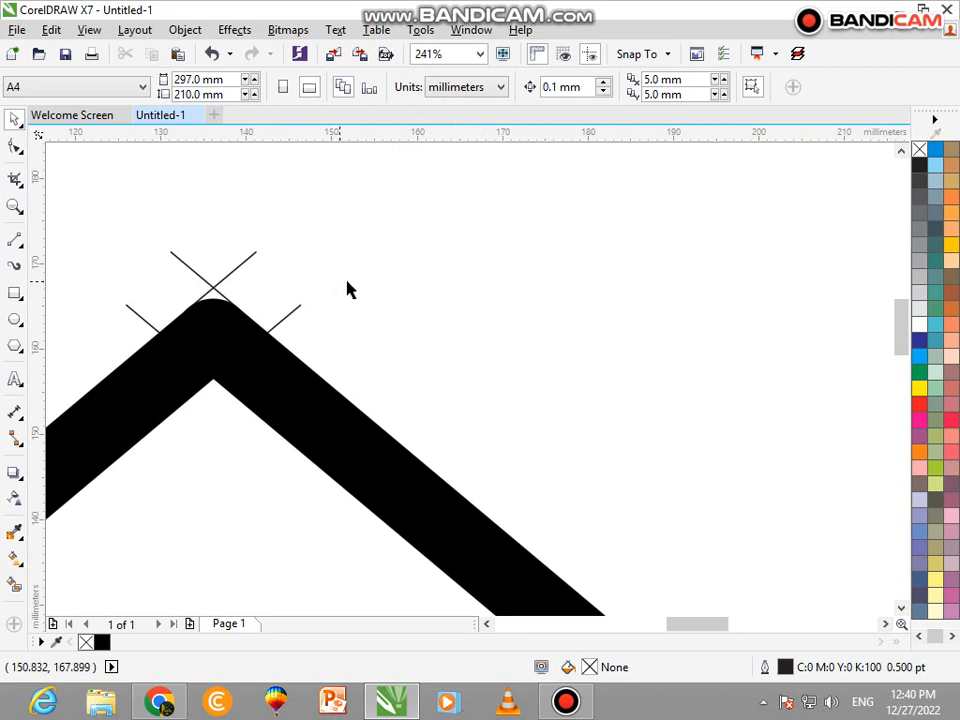
pyautogui.moveTo(362, 220); pyautogui.dragTo(127, 333)
pyautogui.press('Delete')
pyautogui.press('Delete')
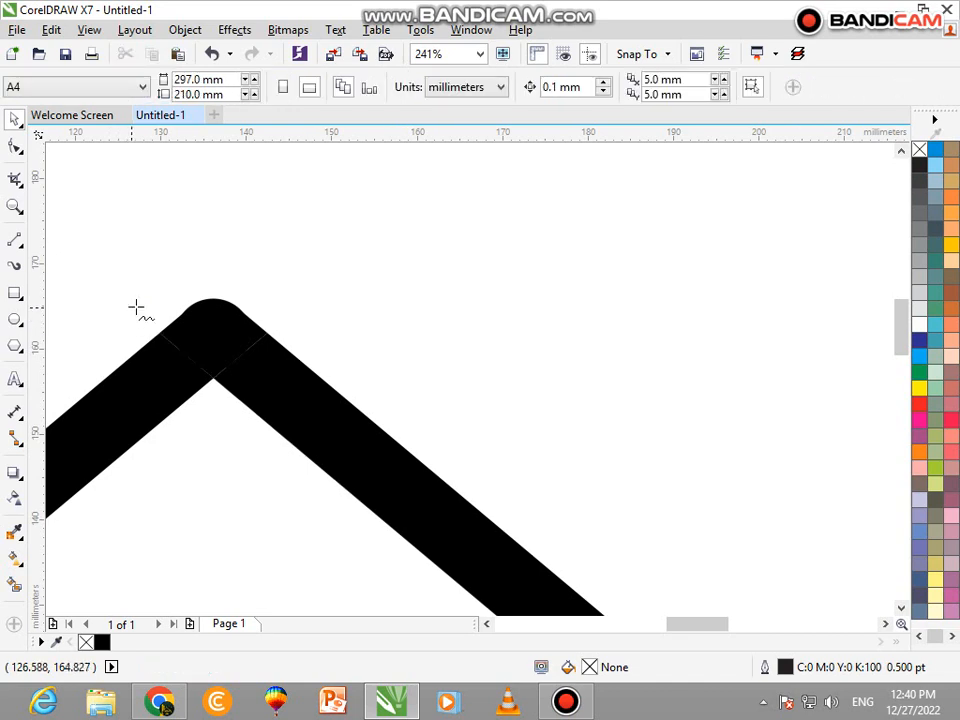
# Pull the unfilled construction circle out from the right band's lower end and delete it.
pyautogui.press('F4')
pyautogui.press('space')
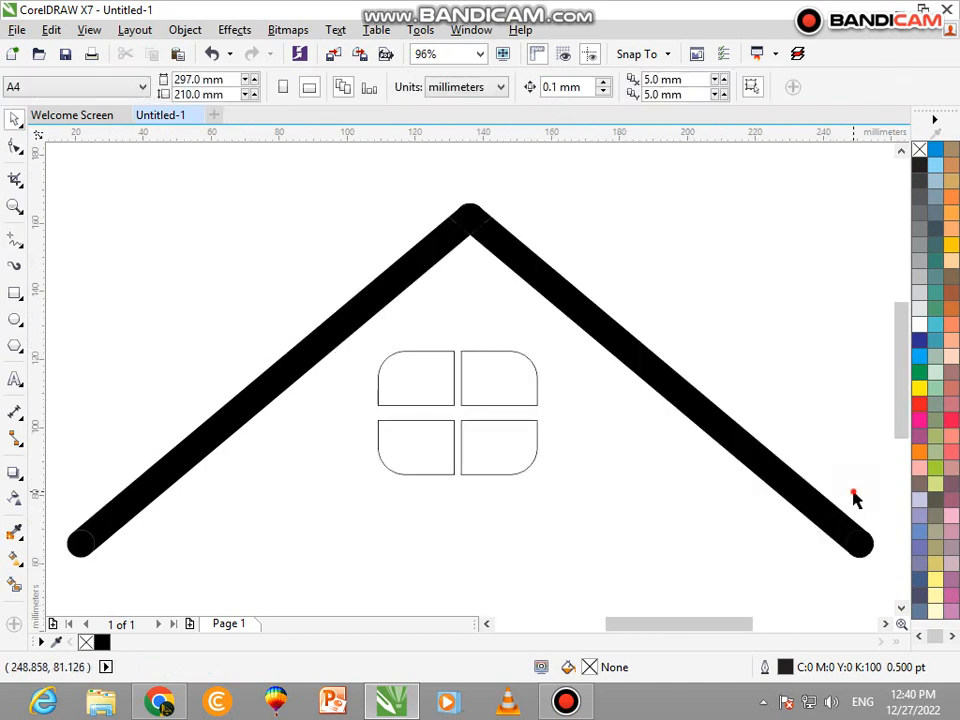
pyautogui.scroll(5, 820, 514)
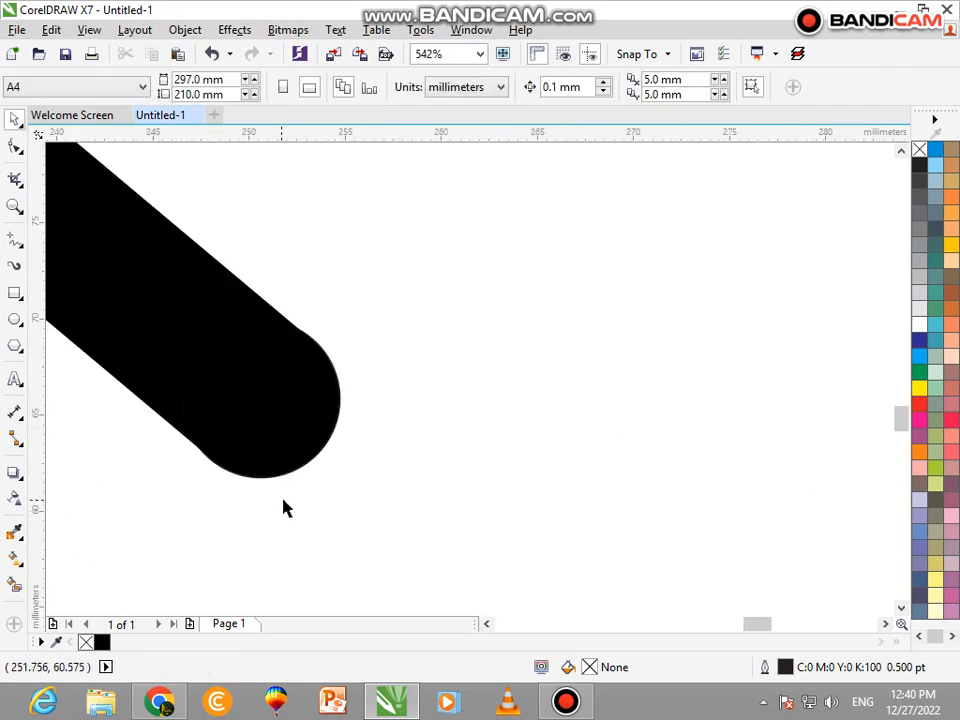
pyautogui.click(253, 441)
pyautogui.moveTo(253, 441); pyautogui.dragTo(257, 473)
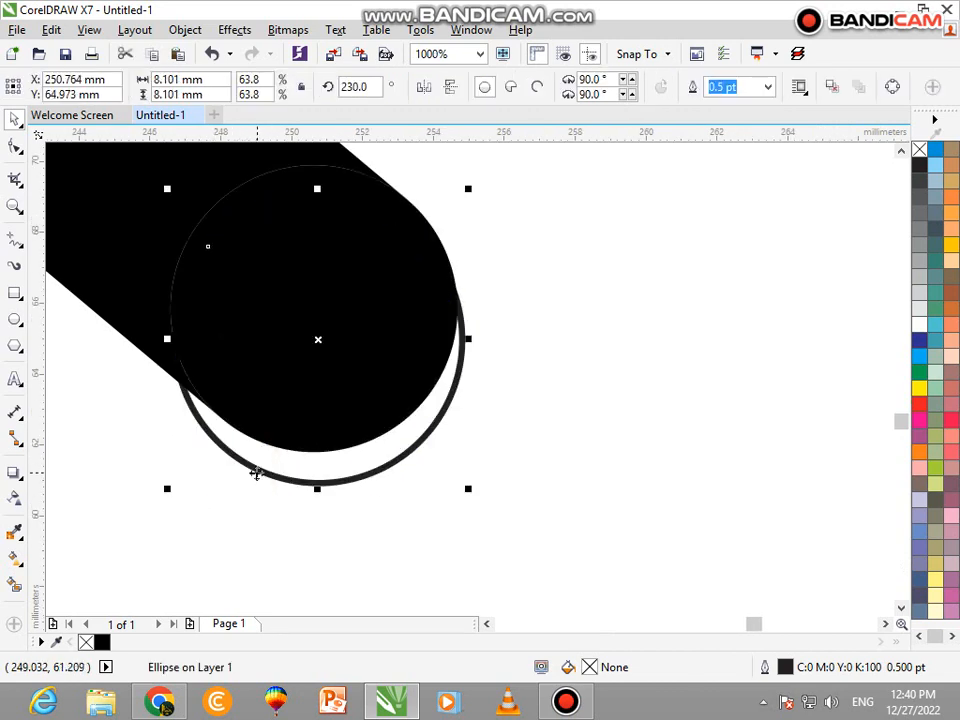
pyautogui.press('Delete')
pyautogui.scroll(-5, 170, 525)
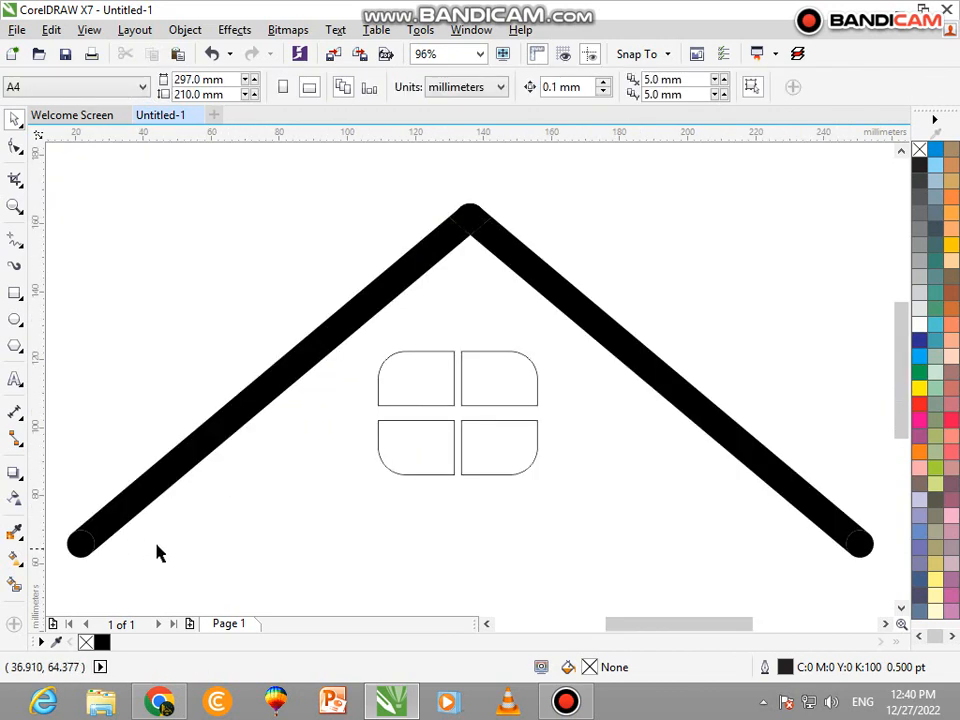
# Try moving the circle at the left band's lower end out of place, and undo the move.
pyautogui.scroll(5, 75, 561)
pyautogui.moveTo(113, 562); pyautogui.dragTo(113, 583)
pyautogui.hotkey('ctrl', 'z')
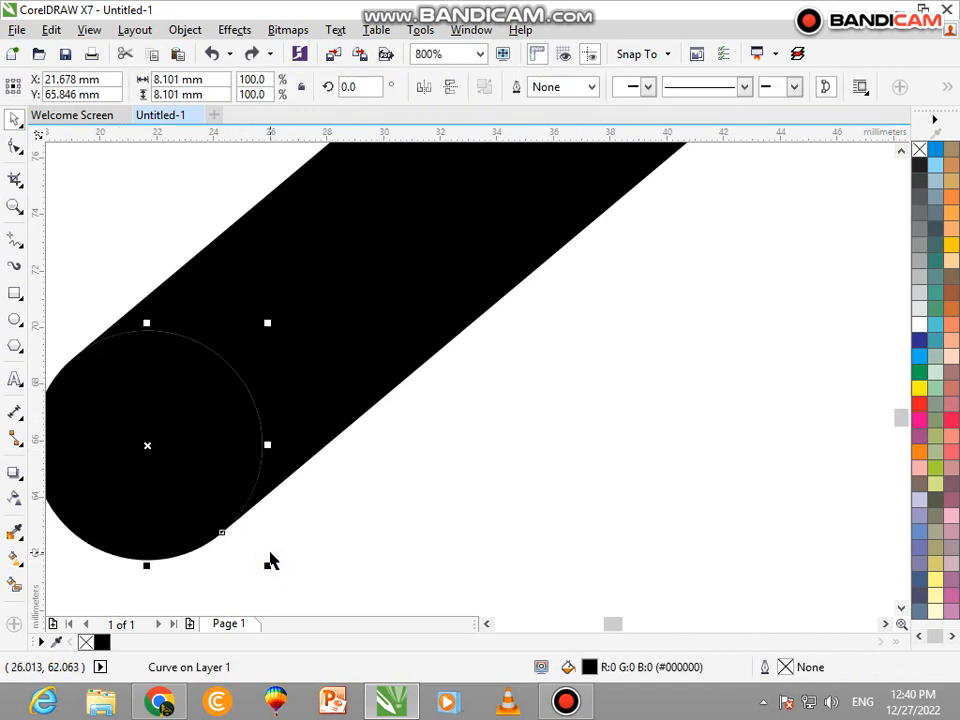
pyautogui.press('+')
pyautogui.click(311, 535)
pyautogui.moveTo(210, 494); pyautogui.dragTo(361, 553)
pyautogui.hotkey('ctrl', 'z')
# Move the four window panes up about 9 mm beneath the apex and group them.
pyautogui.press('F4')
pyautogui.click(500, 380)
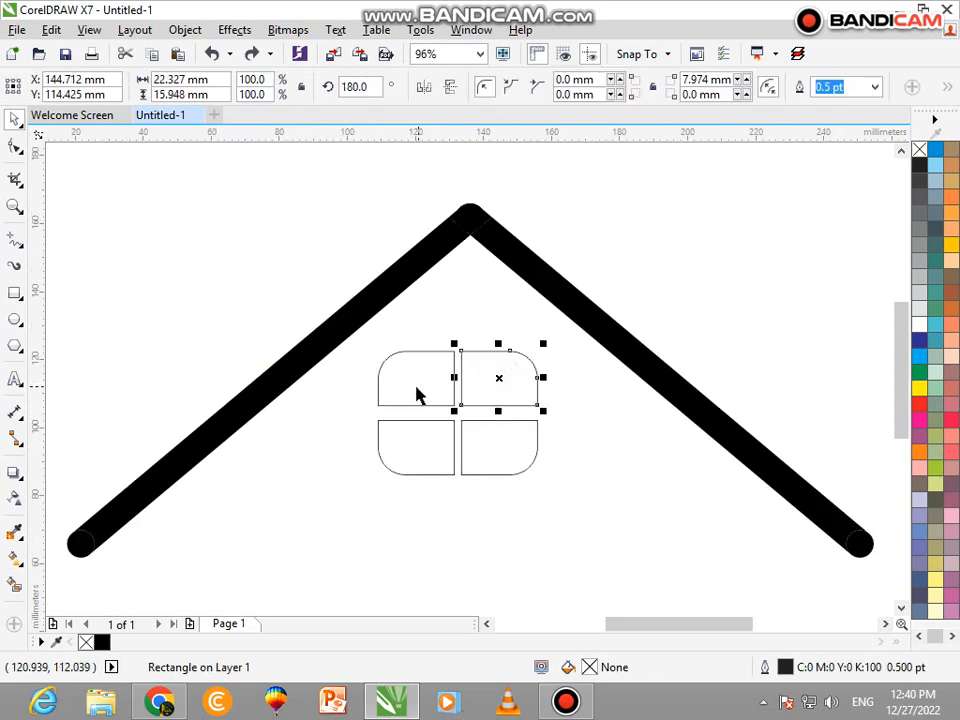
pyautogui.keyDown('shift'); pyautogui.click(418, 392); pyautogui.keyUp('shift')
pyautogui.keyDown('shift'); pyautogui.click(435, 437); pyautogui.keyUp('shift')
pyautogui.keyDown('shift'); pyautogui.click(497, 433); pyautogui.keyUp('shift')
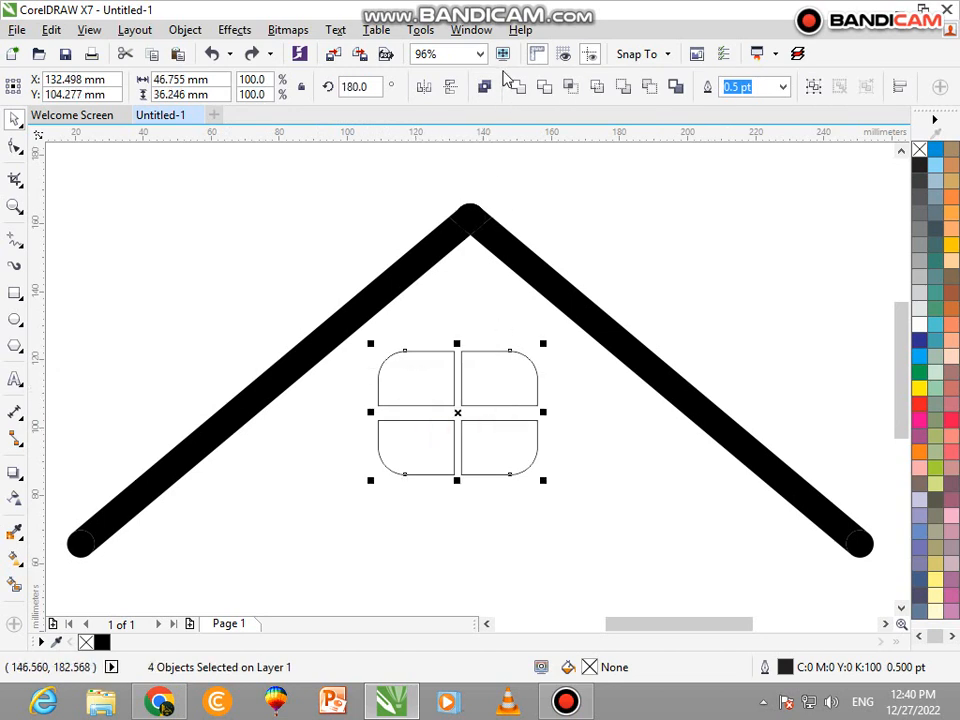
pyautogui.click(556, 174)
pyautogui.moveTo(586, 515); pyautogui.dragTo(340, 328)
pyautogui.moveTo(455, 421); pyautogui.dragTo(470, 390)
pyautogui.rightClick(471, 373)
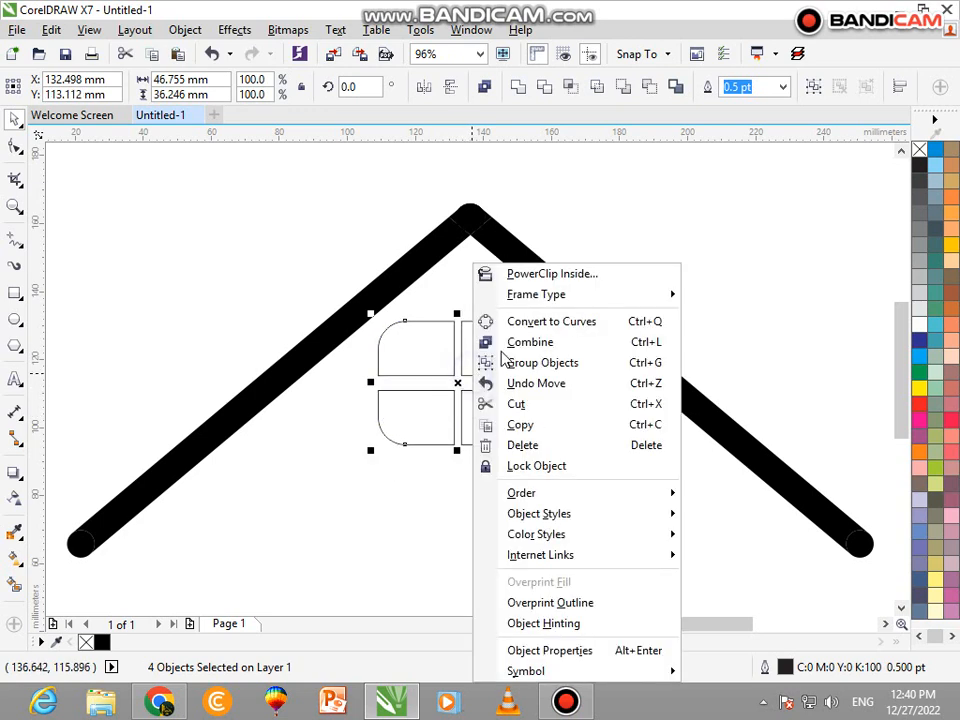
pyautogui.click(552, 368)
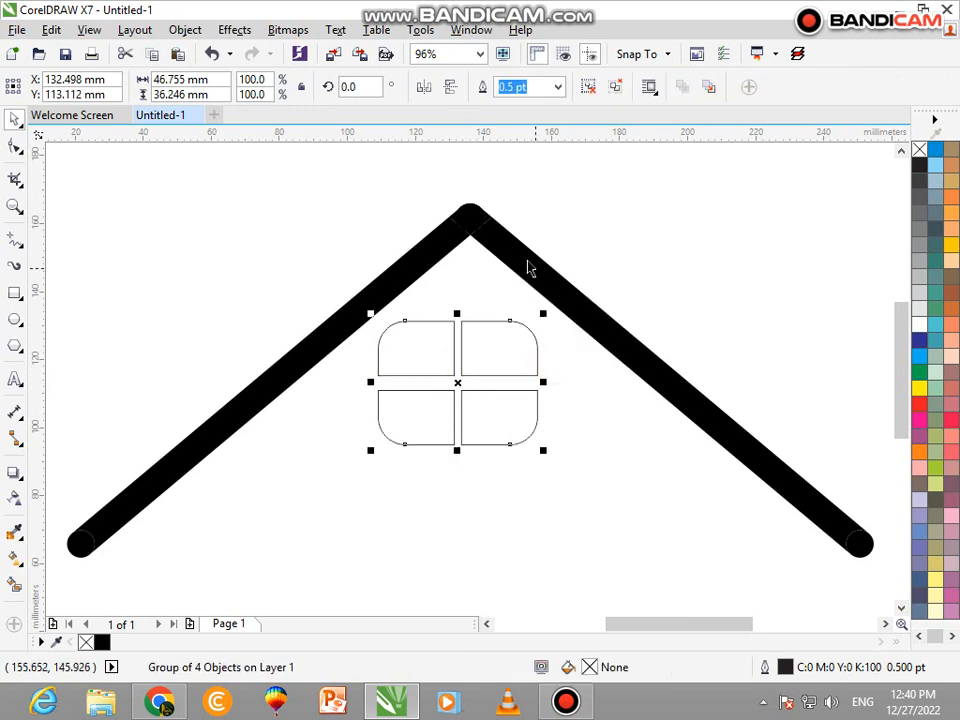
# Weld the right black band with the filled circle at its lower end.
pyautogui.click(521, 255)
pyautogui.moveTo(798, 437); pyautogui.dragTo(879, 606)
pyautogui.keyDown('shift'); pyautogui.click(706, 437); pyautogui.keyUp('shift')
pyautogui.click(515, 86)
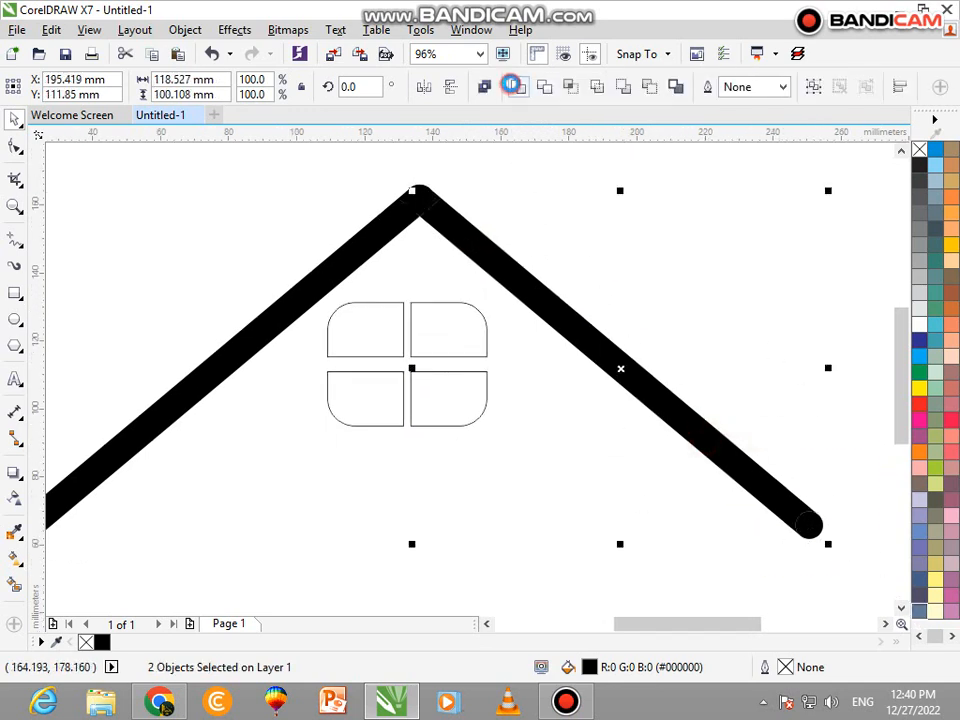
pyautogui.scroll(3, 802, 477)
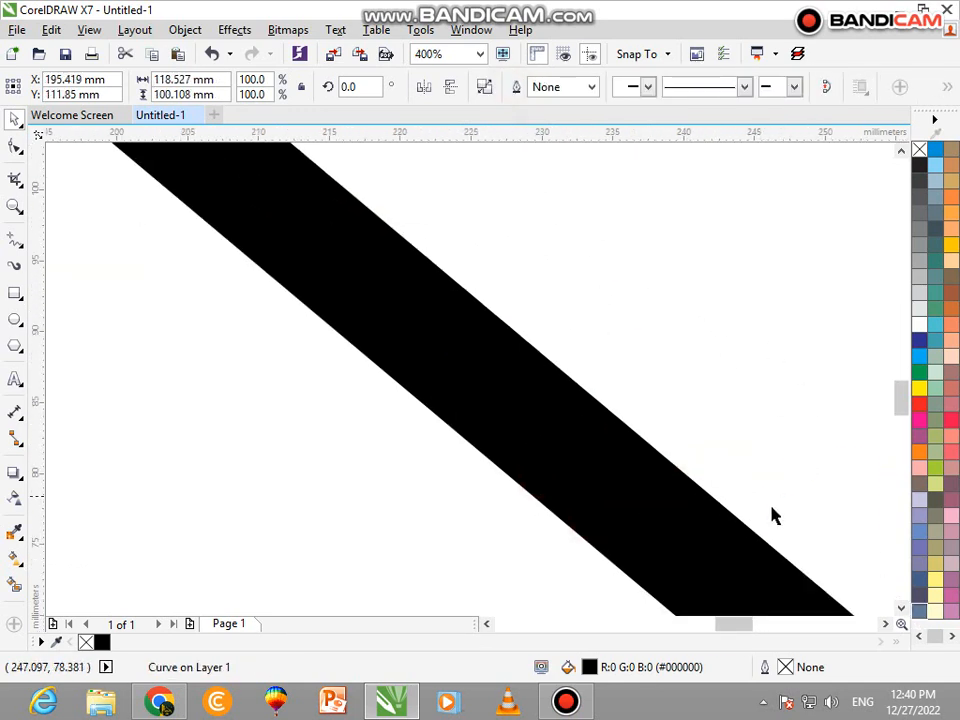
# Undo the weld of the right black band with the circle at its lower end.
pyautogui.scroll(-3, 780, 520)
pyautogui.scroll(4, 860, 540)
pyautogui.scroll(2, 808, 451)
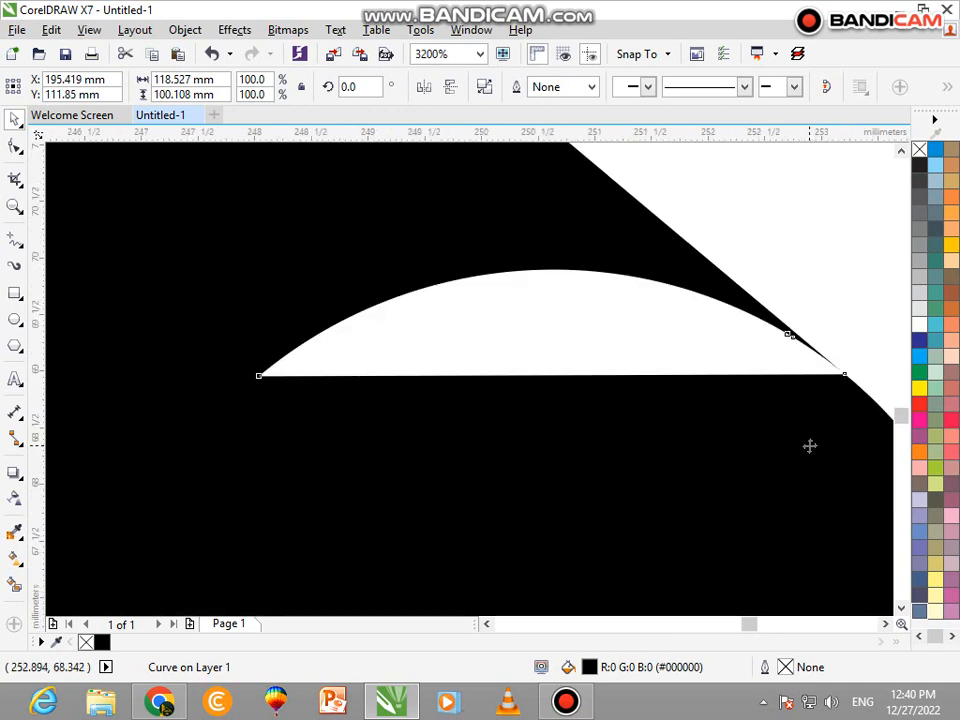
pyautogui.hotkey('ctrl', 'z')
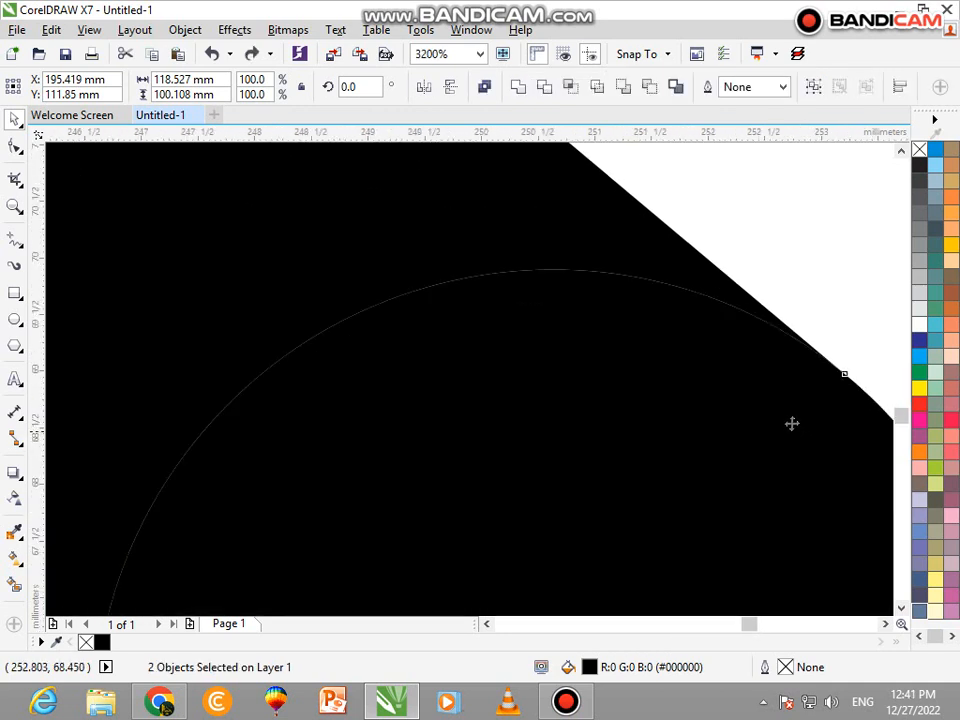
pyautogui.keyDown('shift'); pyautogui.click(624, 252); pyautogui.keyUp('shift')
pyautogui.scroll(-1, 626, 254)
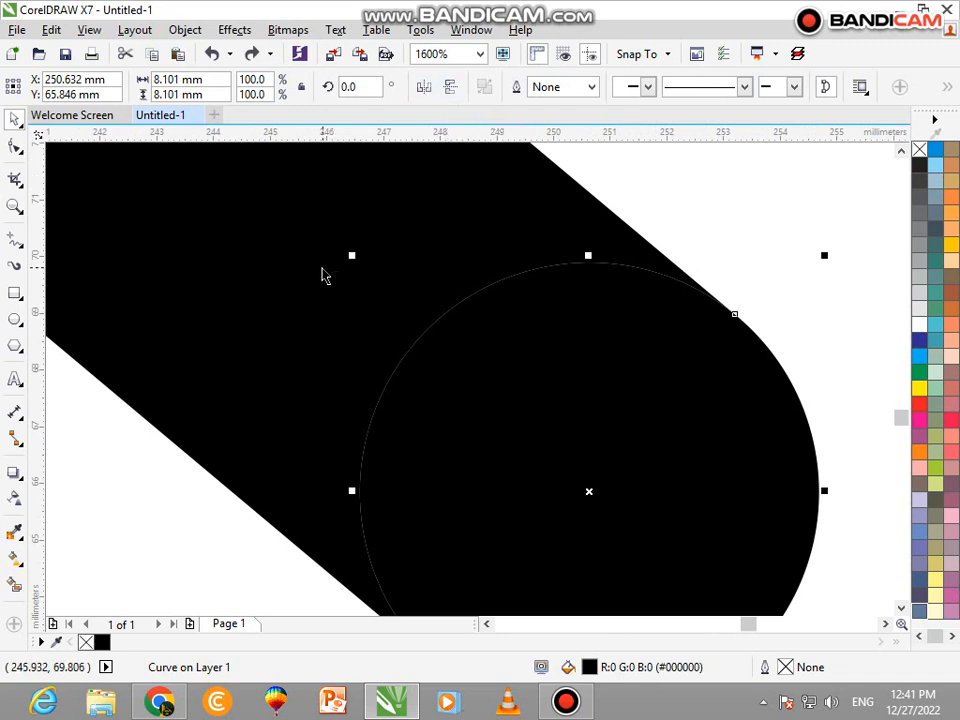
pyautogui.moveTo(789, 225); pyautogui.dragTo(560, 420)
pyautogui.scroll(-1, 632, 340)
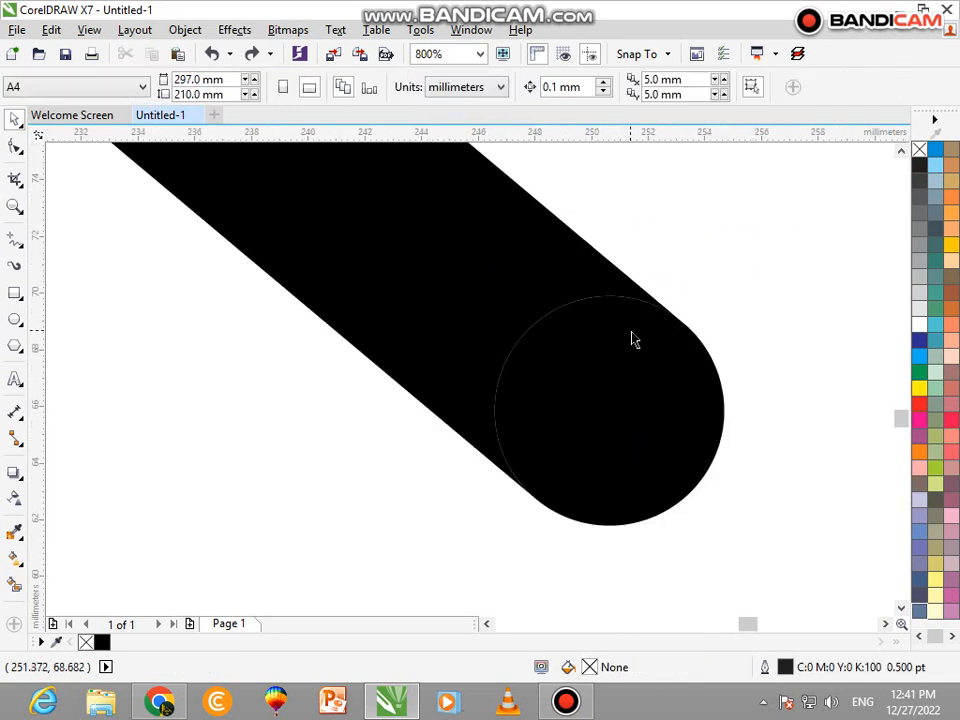
pyautogui.click(549, 371)
pyautogui.keyDown('shift'); pyautogui.click(379, 315); pyautogui.keyUp('shift')
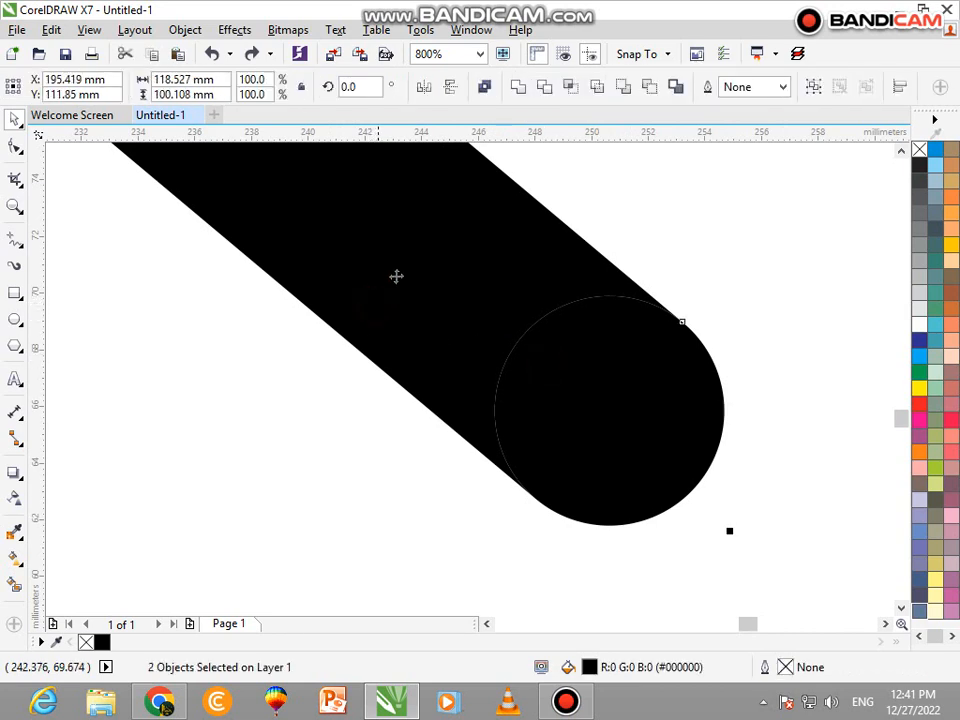
pyautogui.press('F4')
pyautogui.click(505, 185)
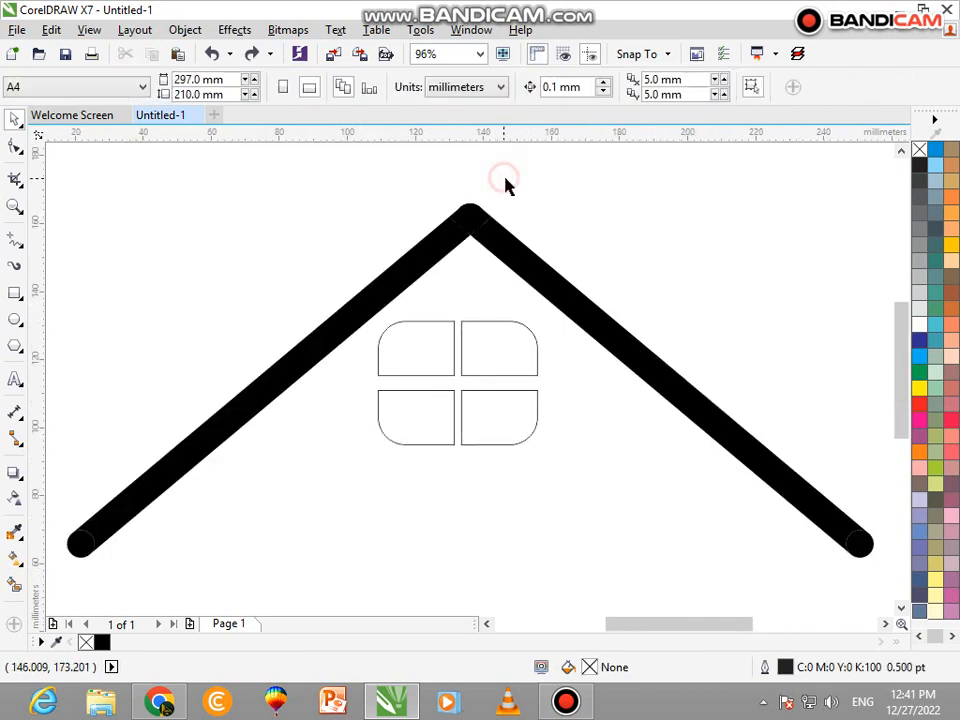
# Try welding the selected pieces at the roof's apex, and undo the weld.
pyautogui.moveTo(414, 184); pyautogui.dragTo(628, 276)
pyautogui.scroll(2, 470, 215)
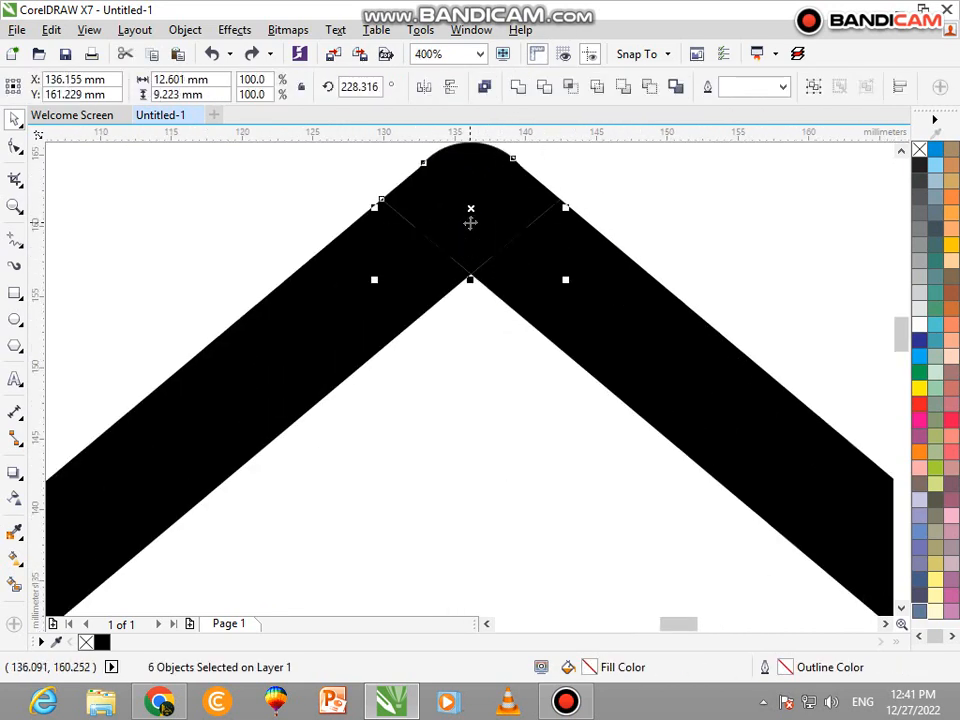
pyautogui.click(518, 86)
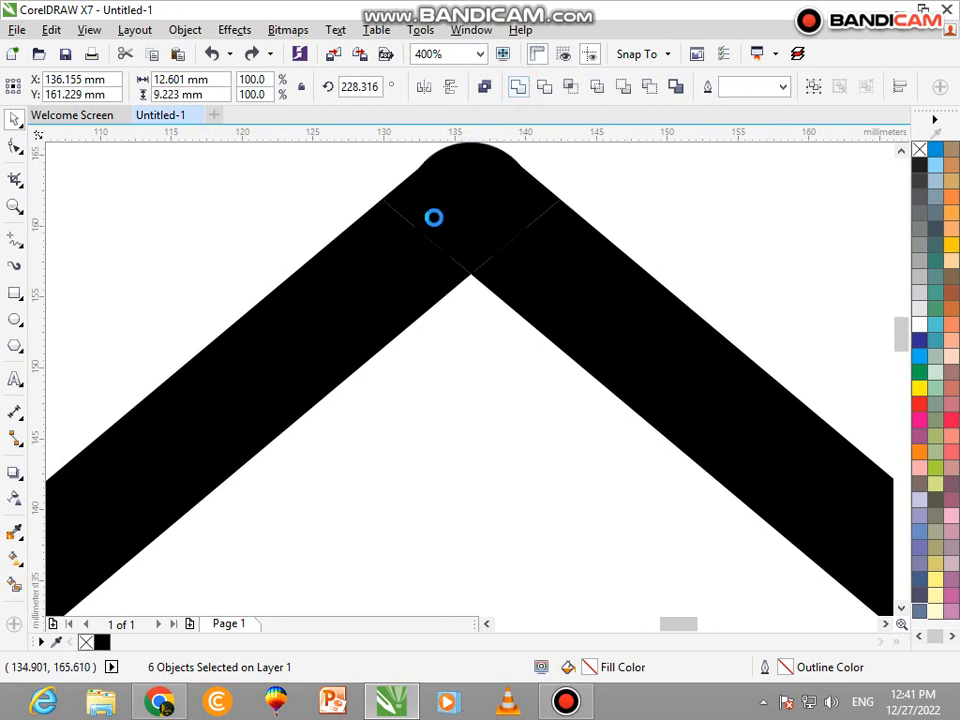
pyautogui.hotkey('ctrl', 'z')
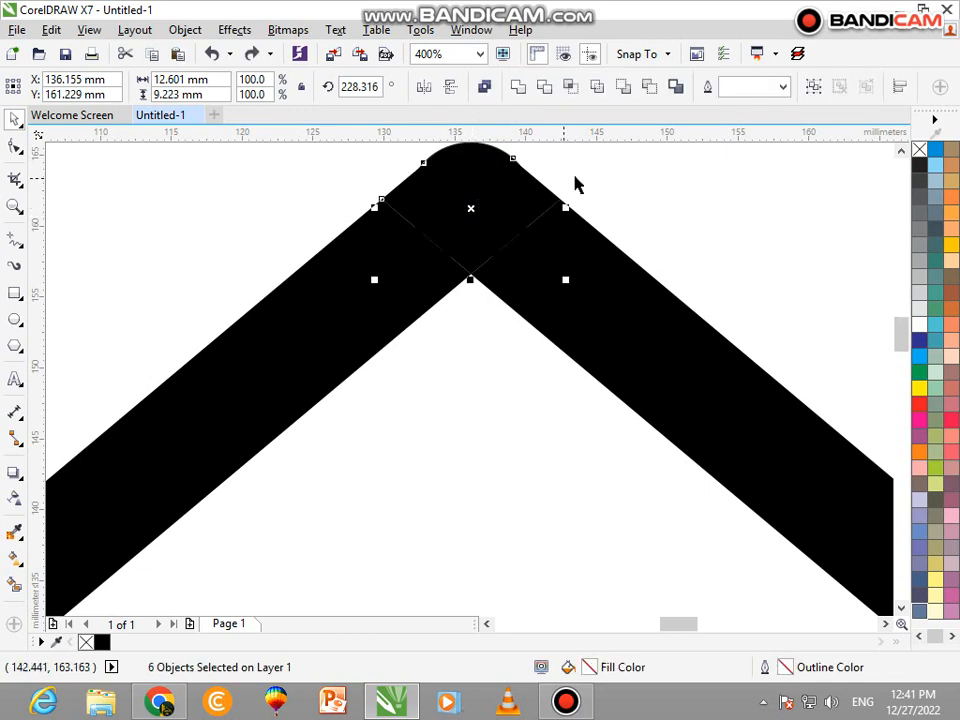
# Delete the leftover outline arc that protrudes around the roof's rounded apex.
pyautogui.click(459, 143)
pyautogui.scroll(3, 439, 146)
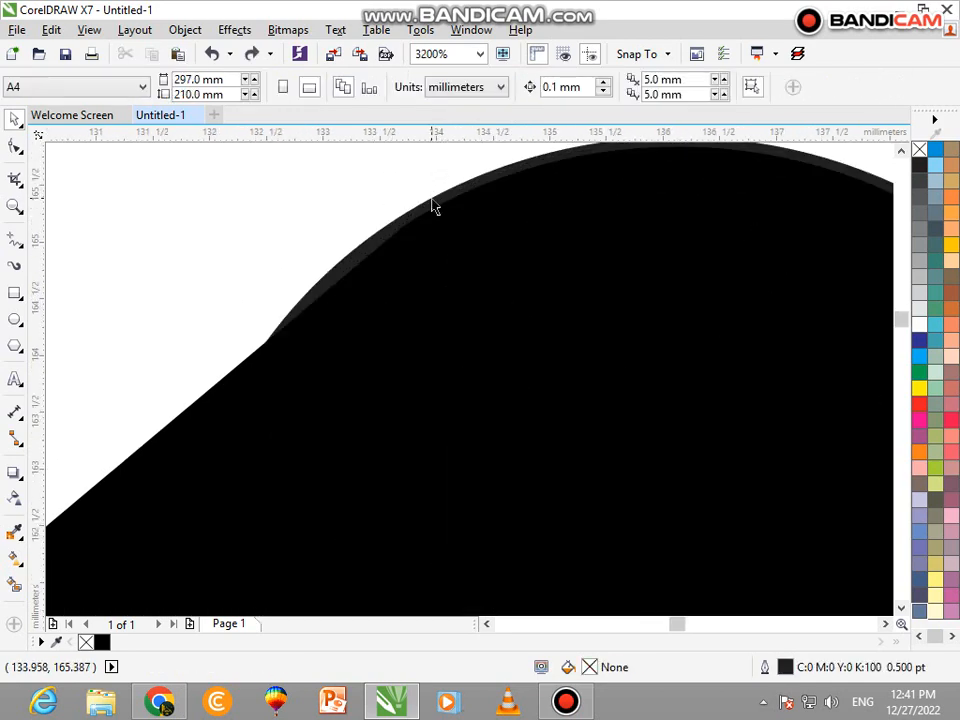
pyautogui.moveTo(433, 206); pyautogui.dragTo(361, 180)
pyautogui.press('Delete')
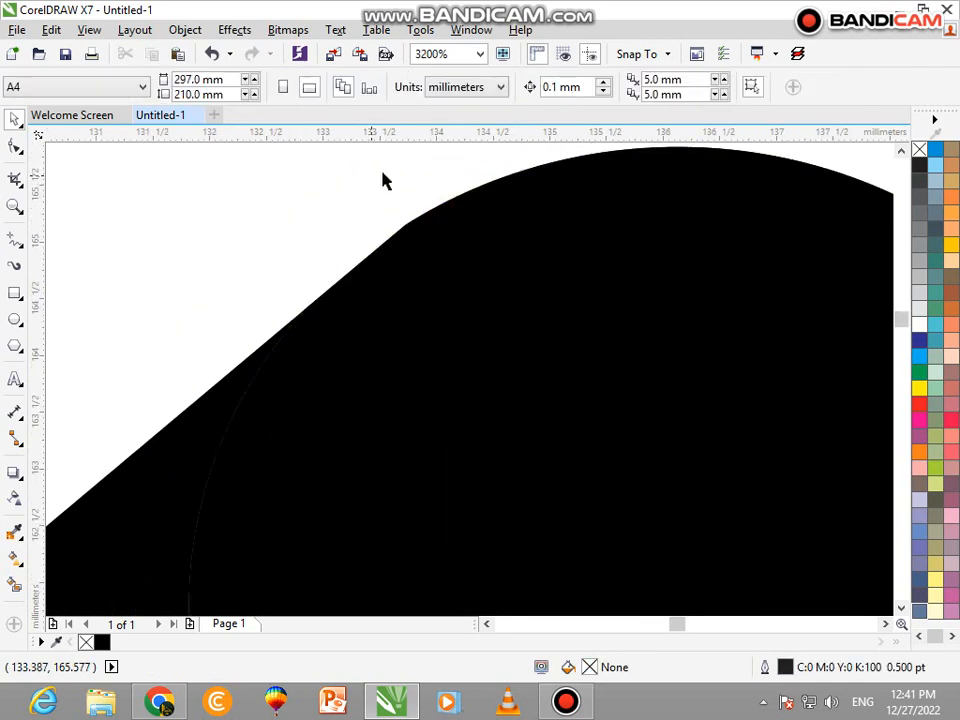
pyautogui.press('F4')
pyautogui.moveTo(146, 420); pyautogui.dragTo(64, 600)
pyautogui.scroll(3, 111, 531)
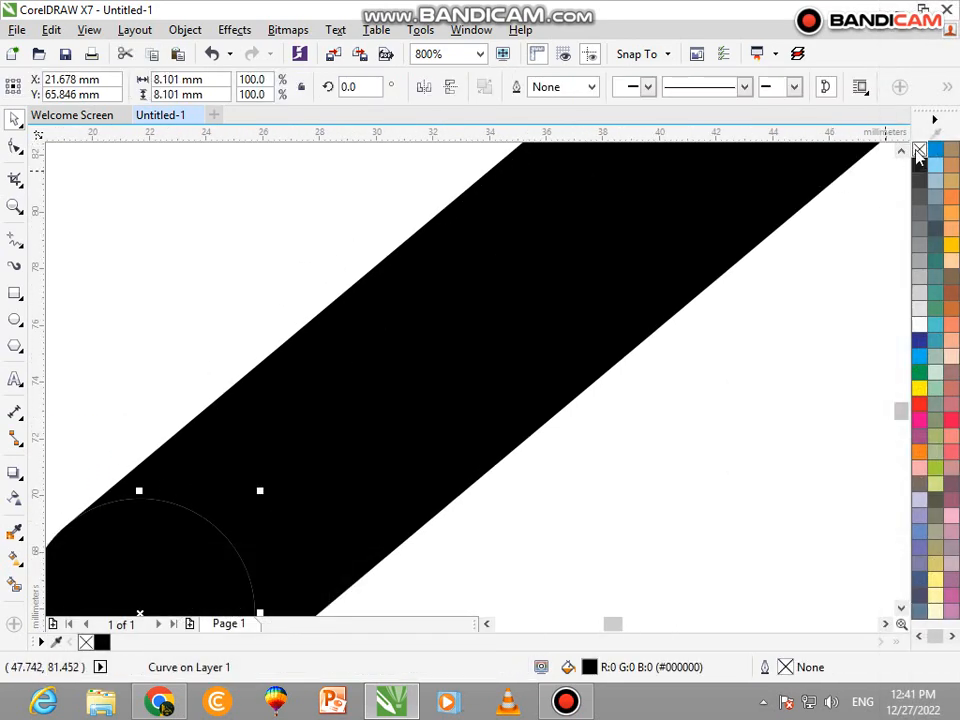
pyautogui.press('F4')
pyautogui.click(409, 205)
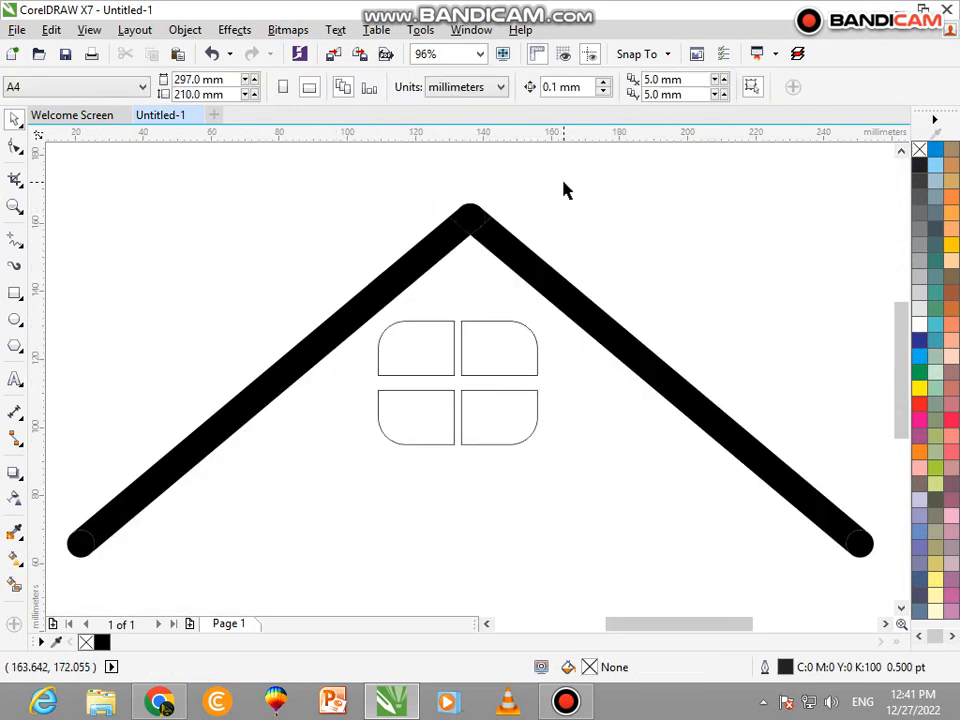
# Group all the pieces of the black roof, leaving the window out of the group.
pyautogui.scroll(-2, 565, 190)
pyautogui.click(546, 313)
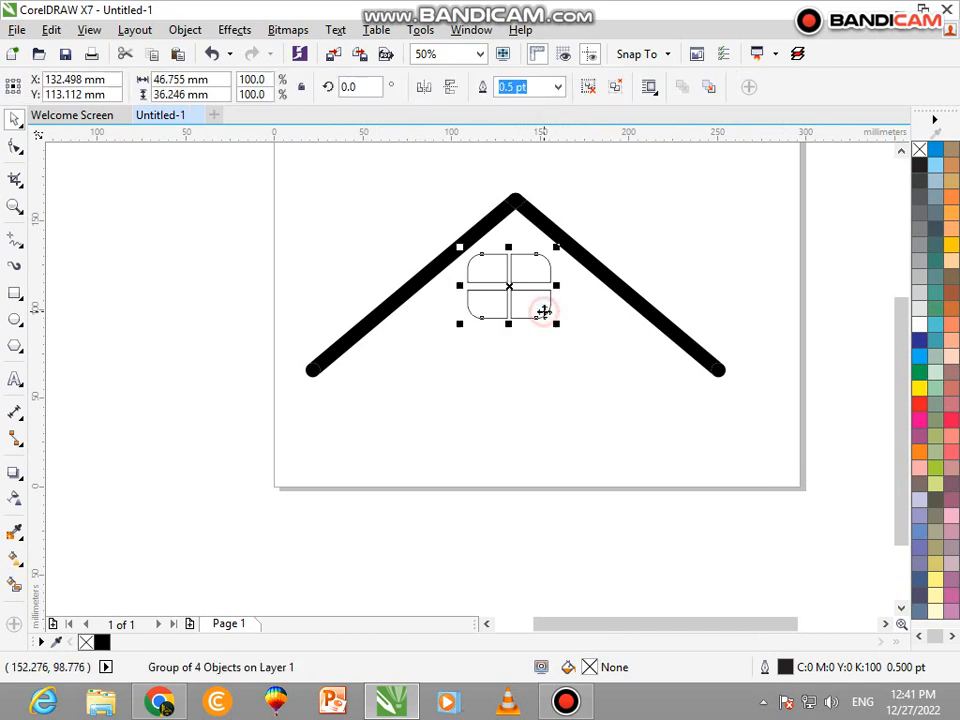
pyautogui.moveTo(765, 401); pyautogui.dragTo(237, 222)
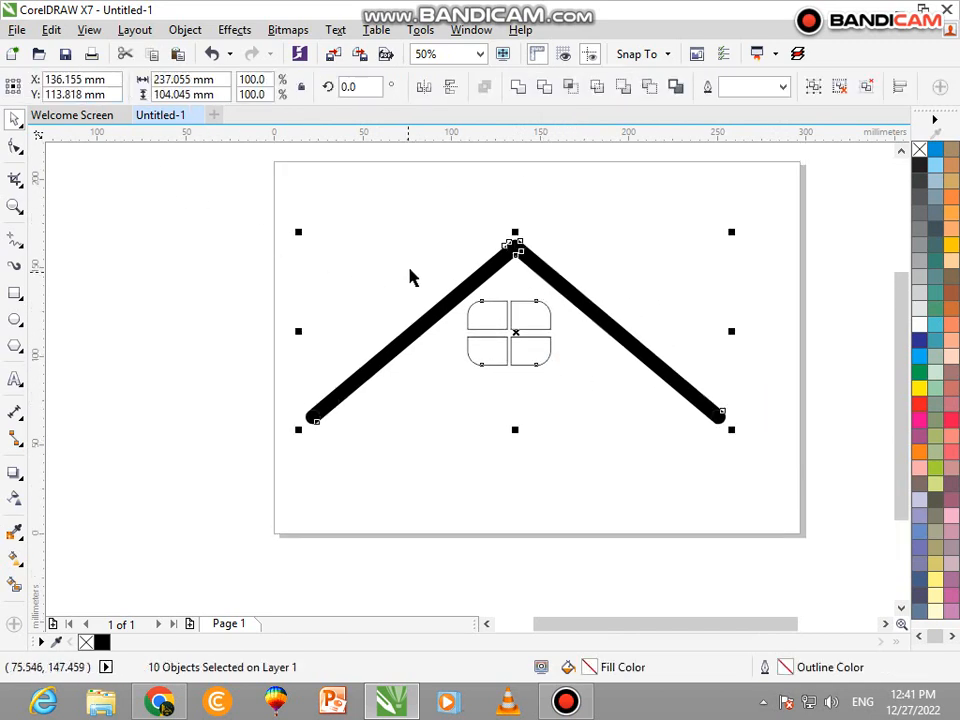
pyautogui.keyDown('shift'); pyautogui.click(489, 354); pyautogui.keyUp('shift')
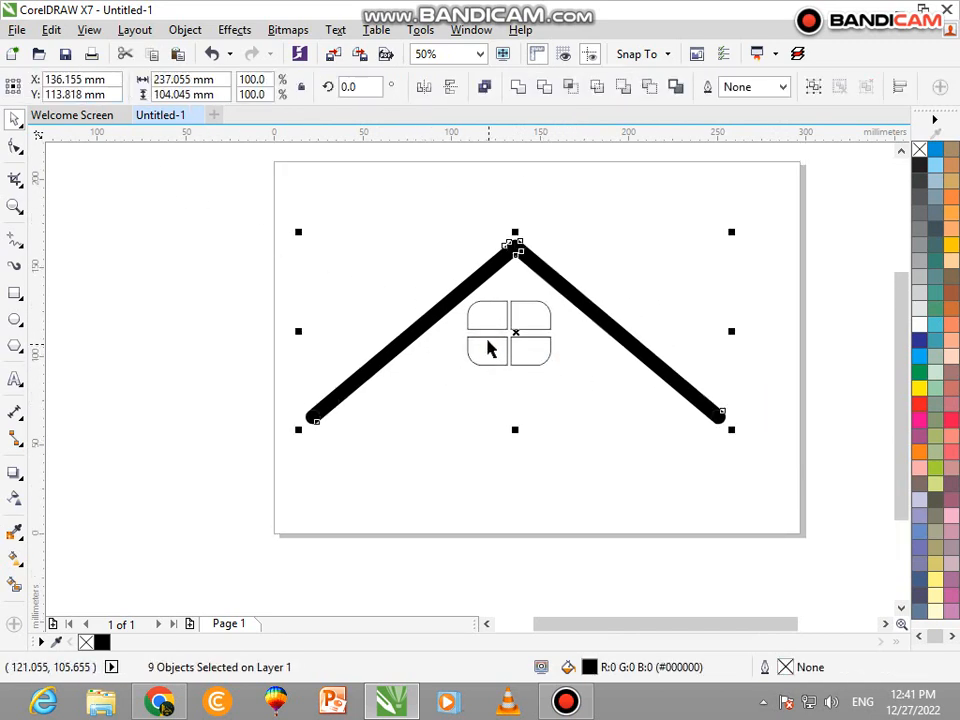
pyautogui.hotkey('ctrl', 'g')
pyautogui.click(564, 261)
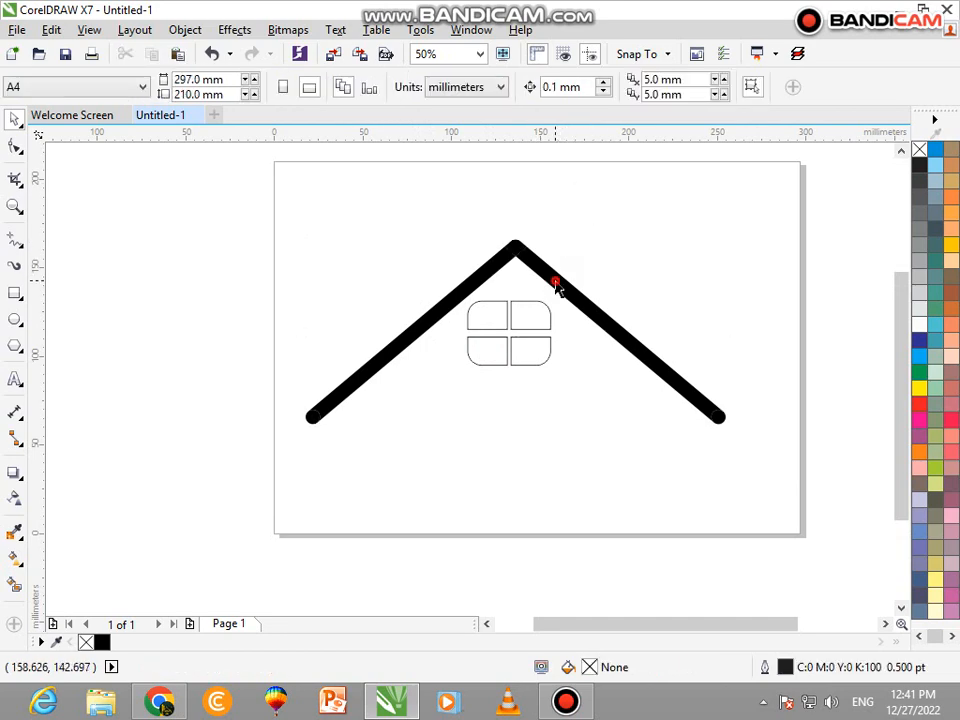
# Move the roof group about 15 mm right and 23 mm up, and centre the window horizontally on it.
pyautogui.moveTo(555, 280); pyautogui.dragTo(581, 241)
pyautogui.click(538, 321)
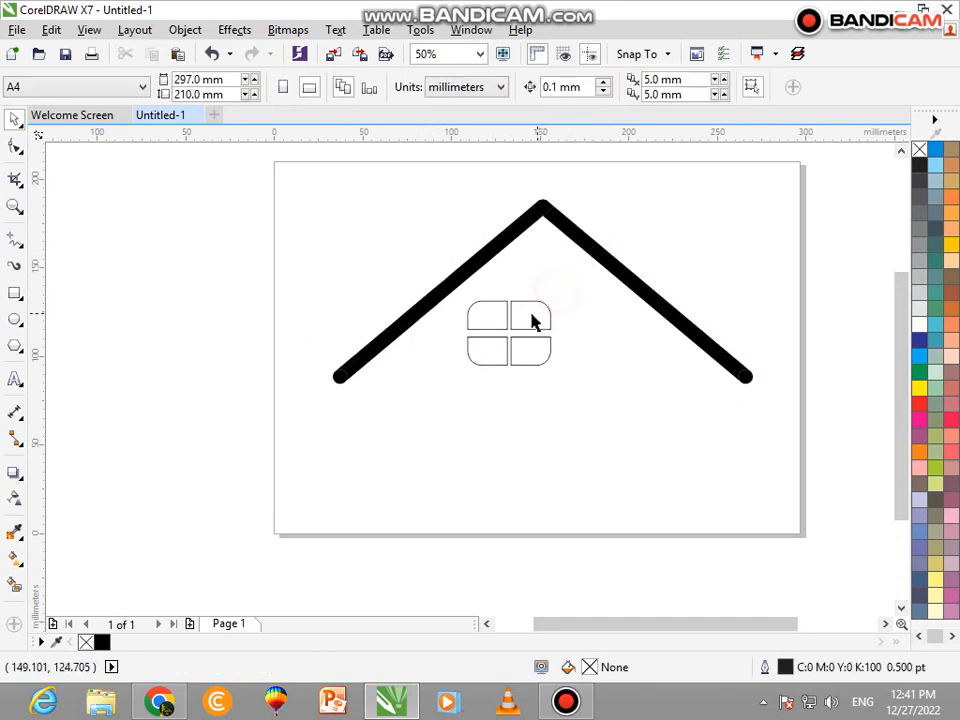
pyautogui.click(546, 303)
pyautogui.keyDown('shift'); pyautogui.click(572, 240); pyautogui.keyUp('shift')
pyautogui.press('c')
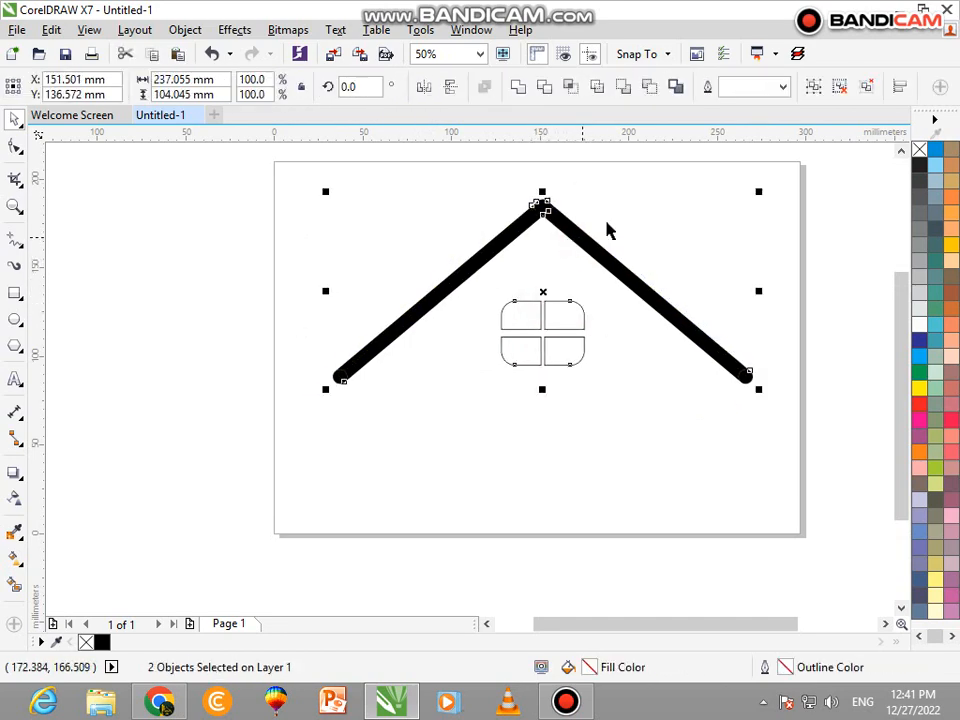
pyautogui.click(629, 208)
# Raise the window group about 15 mm and give it a black fill with no outline.
pyautogui.moveTo(577, 326); pyautogui.dragTo(578, 302)
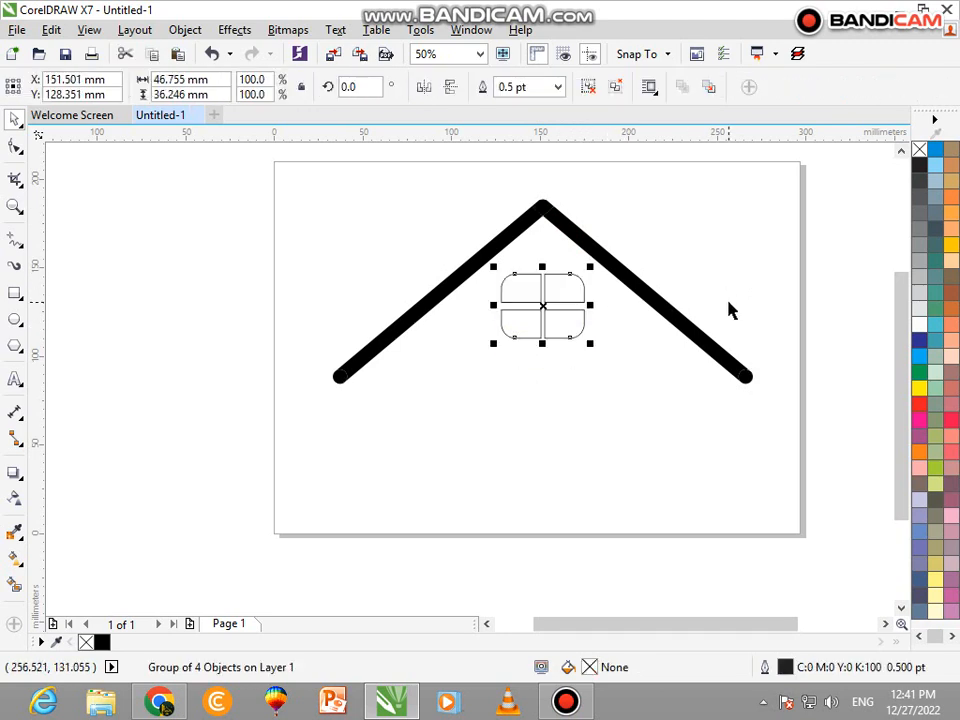
pyautogui.click(919, 165)
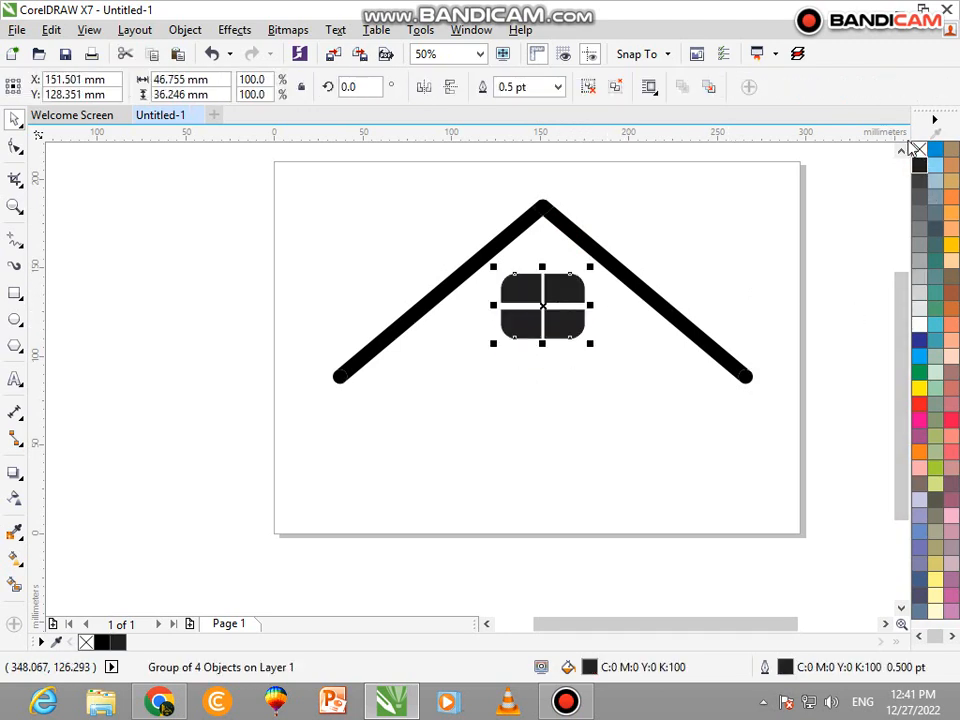
pyautogui.rightClick(919, 149)
pyautogui.click(739, 208)
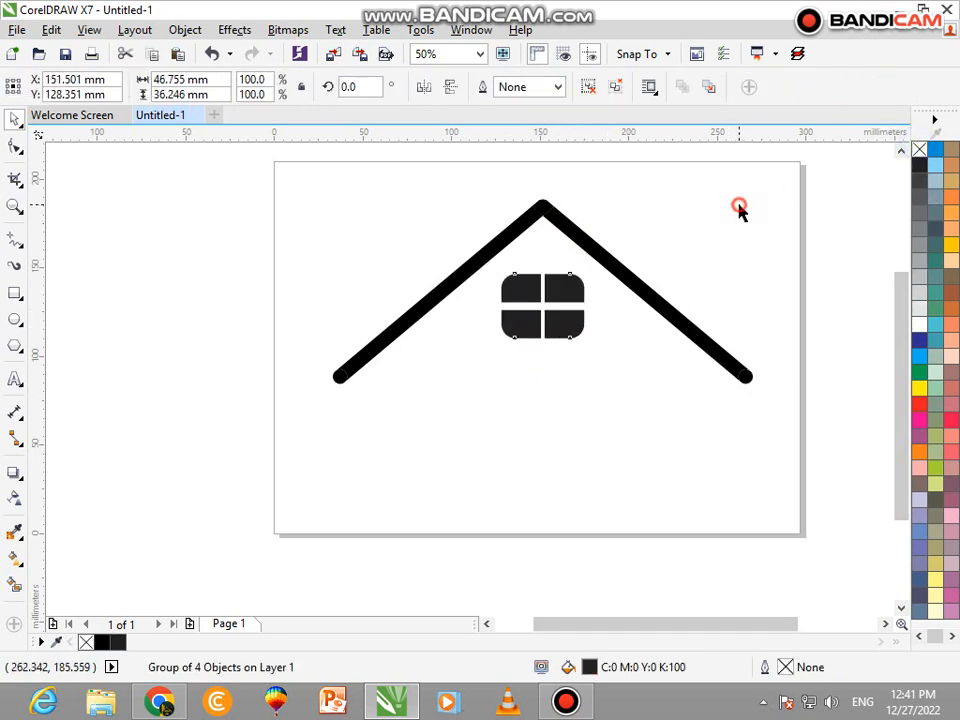
# Add the artistic text "HOUSE DESIGN" on the page below the roof's left end.
pyautogui.click(15, 379)
pyautogui.click(300, 466)
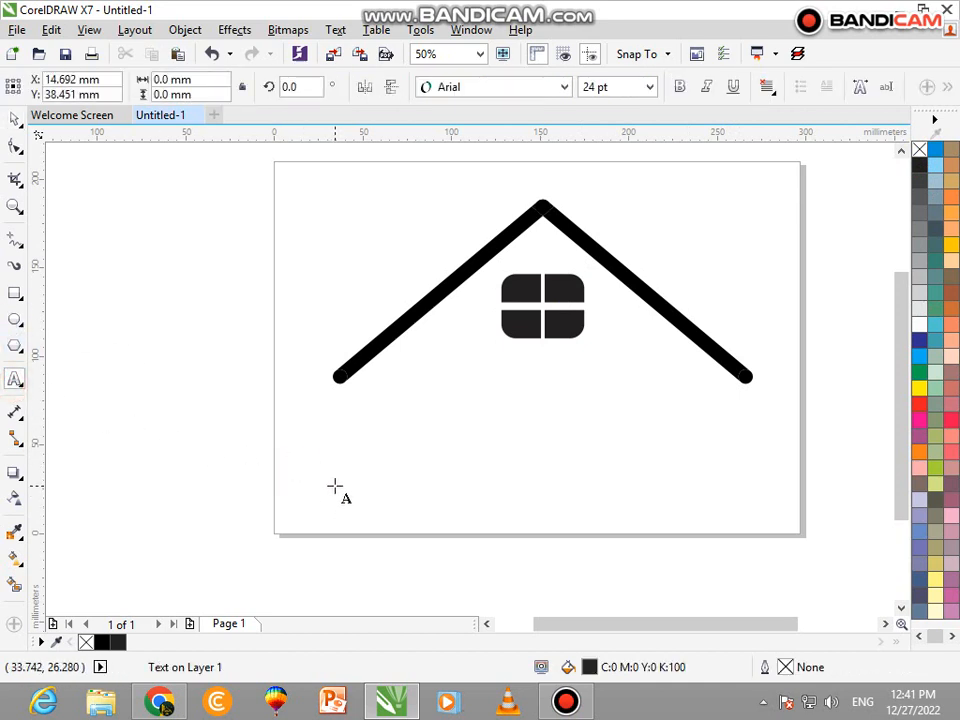
pyautogui.write('h')
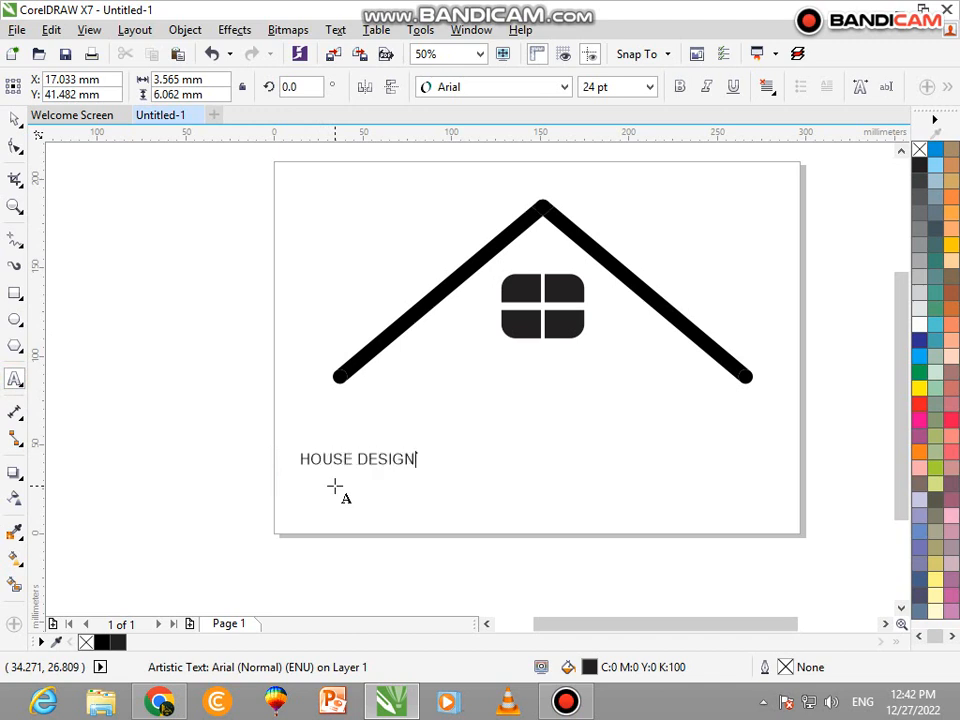
pyautogui.click(15, 119)
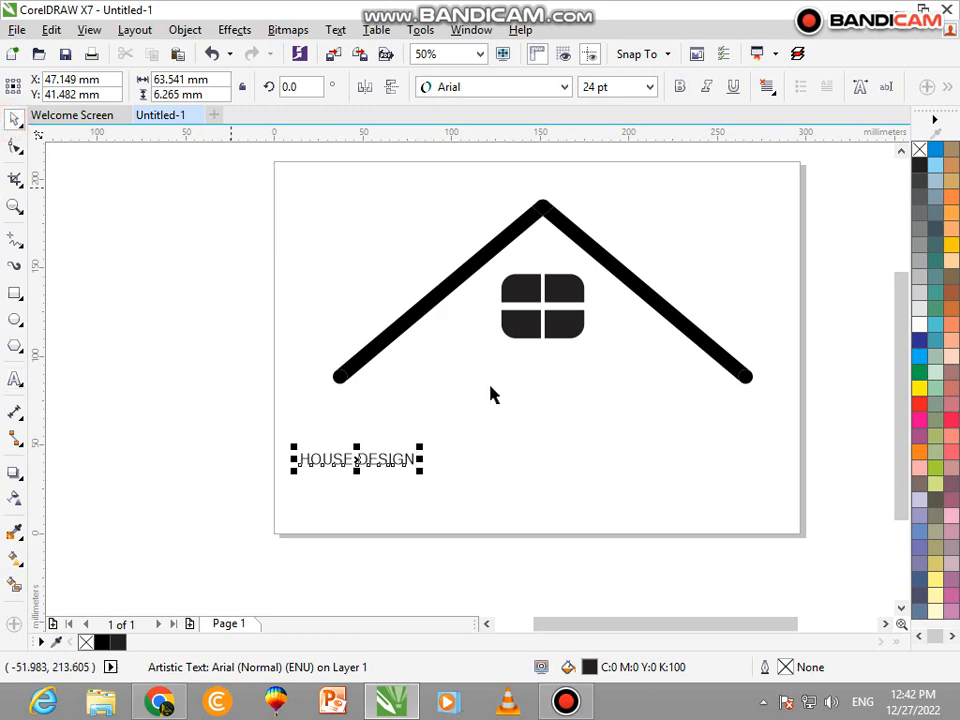
# Scale the HOUSE DESIGN text up to about 101 pt and set its font to Arial Rounded MT Bold.
pyautogui.moveTo(421, 446); pyautogui.dragTo(782, 362)
pyautogui.click(484, 88)
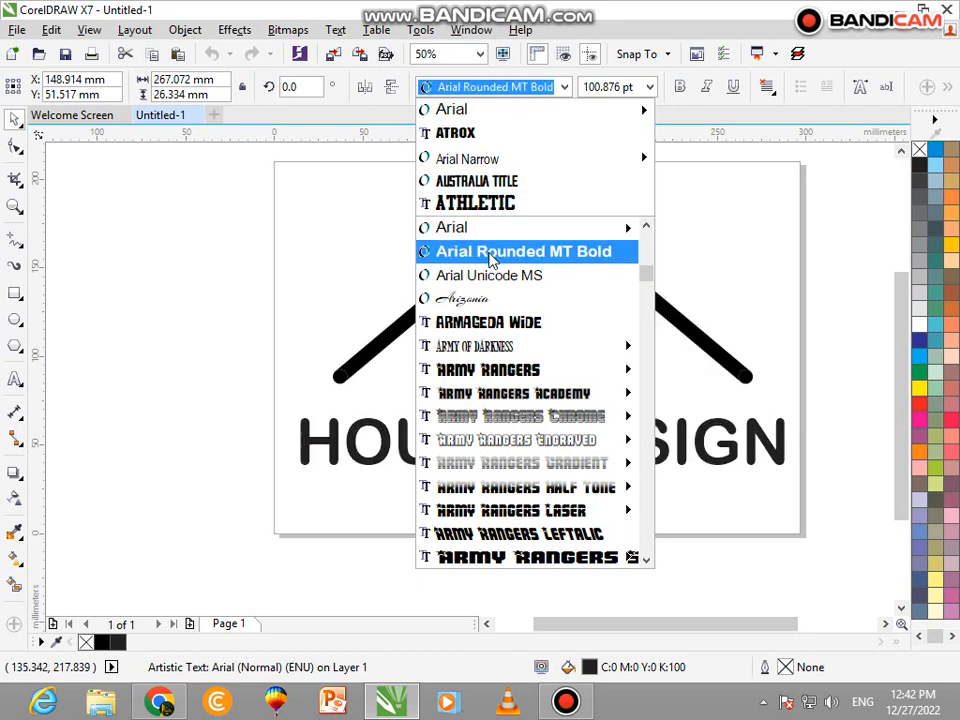
pyautogui.click(490, 256)
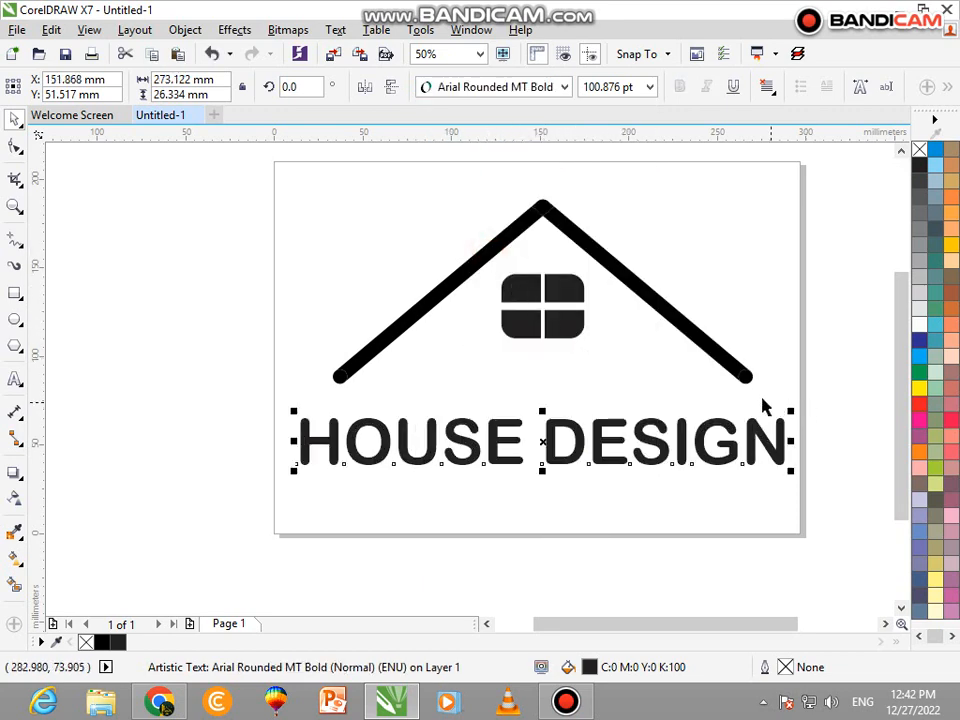
# Centre the HOUSE DESIGN text horizontally on the roof group.
pyautogui.keyDown('shift'); pyautogui.click(748, 378); pyautogui.keyUp('shift')
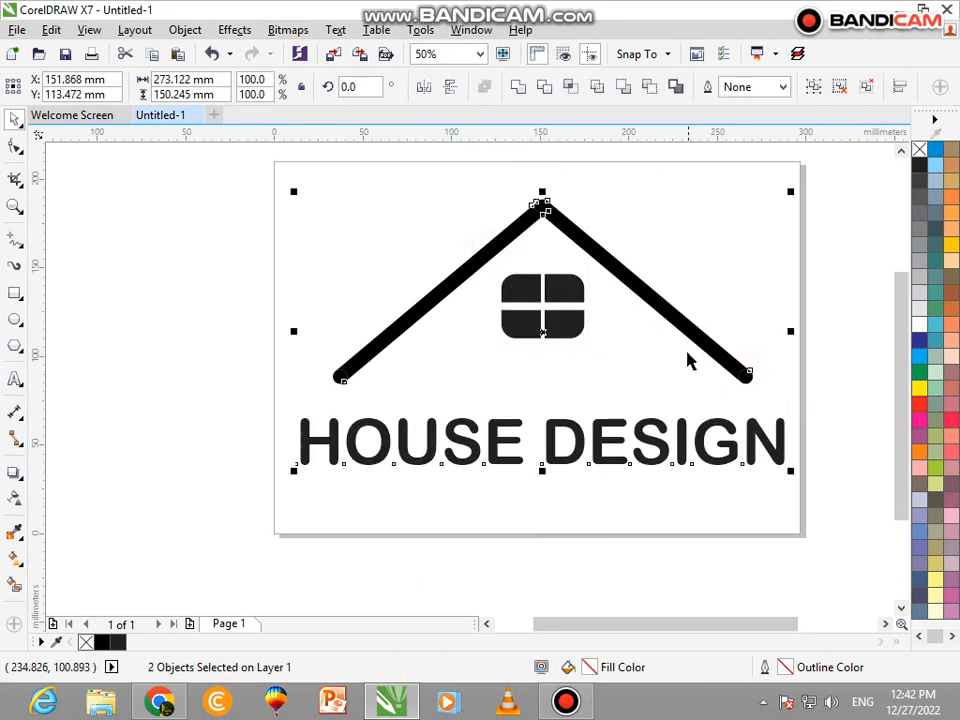
pyautogui.click(694, 285)
pyautogui.click(660, 446)
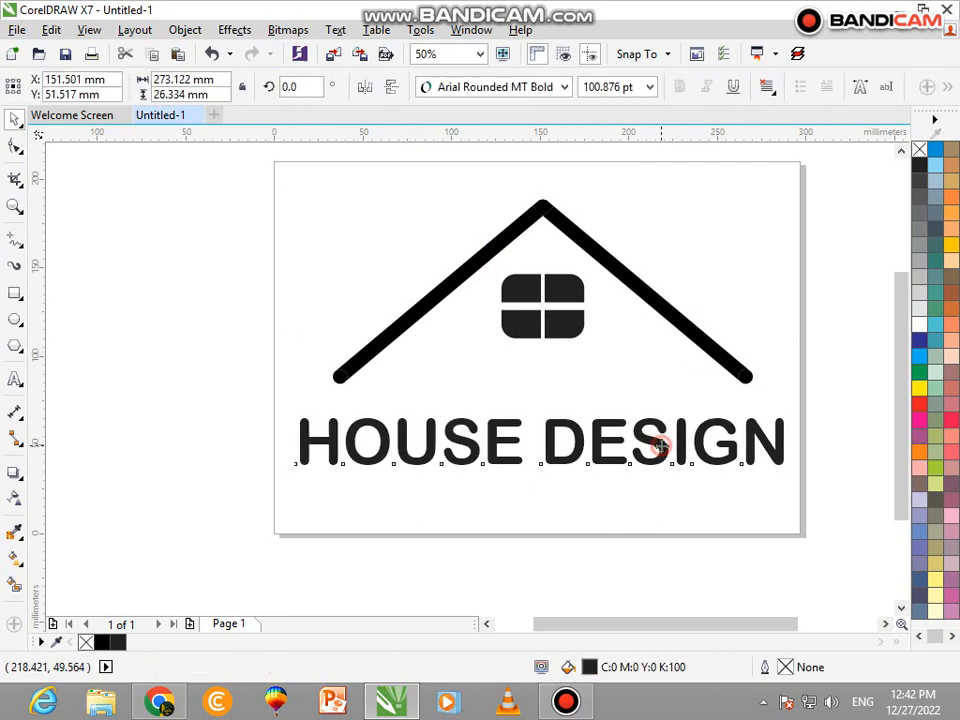
# Fit all objects in view and check the whole logo in the full-screen preview.
pyautogui.press('F3')
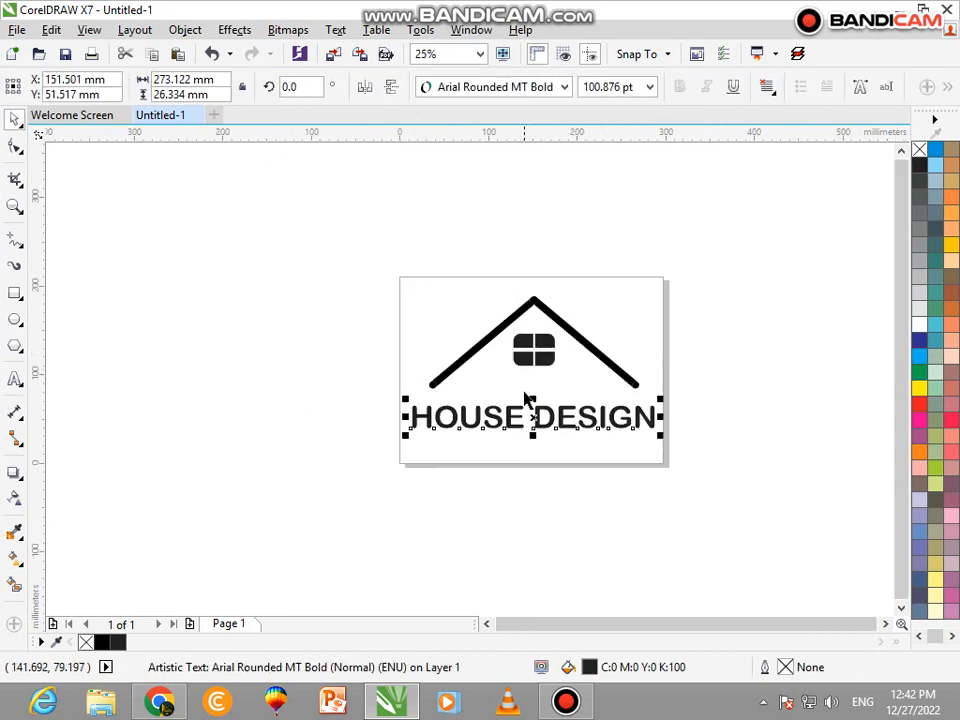
pyautogui.press('F4')
pyautogui.press('F9')
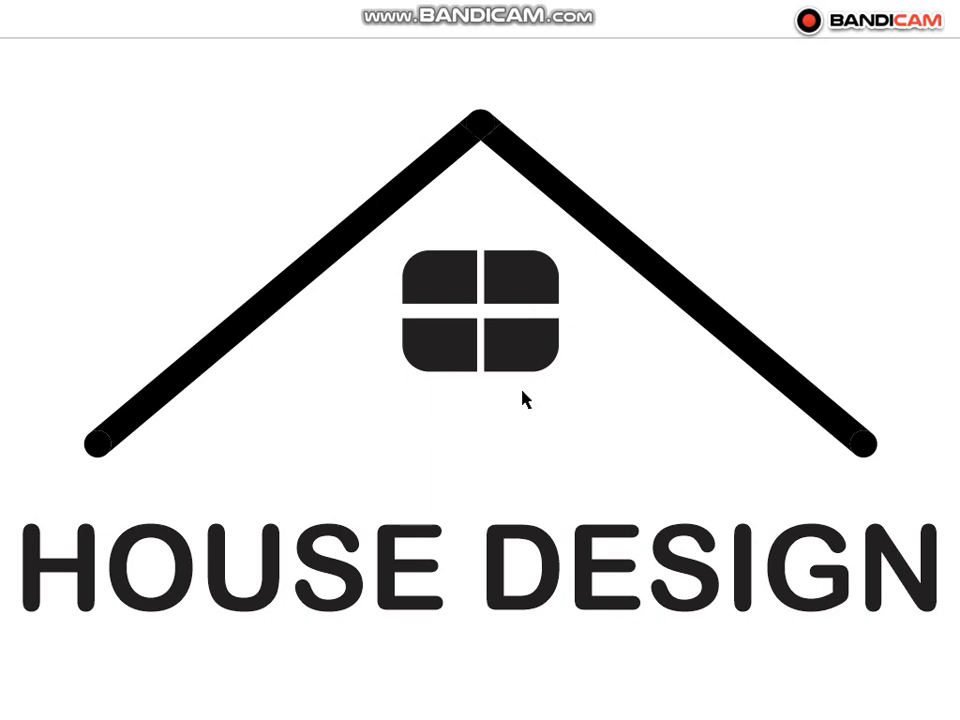
pyautogui.click(538, 364)
pyautogui.scroll(-4, 538, 364)
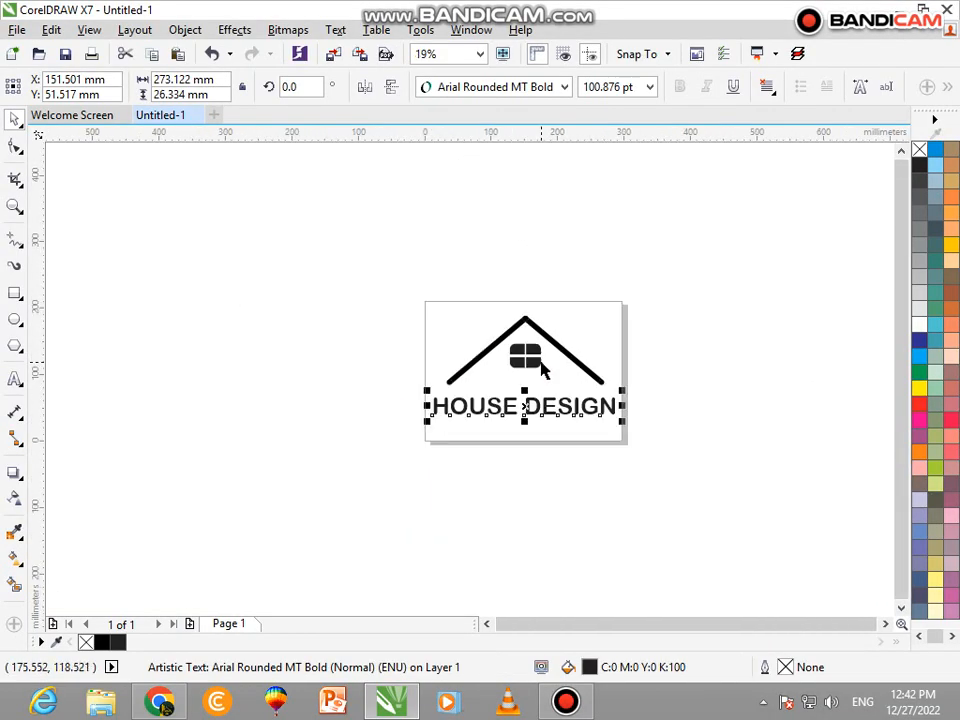
# Add the artistic text "THANKS FOR WATCHING" in 24 pt Arial above the page.
pyautogui.click(15, 384)
pyautogui.click(416, 202)
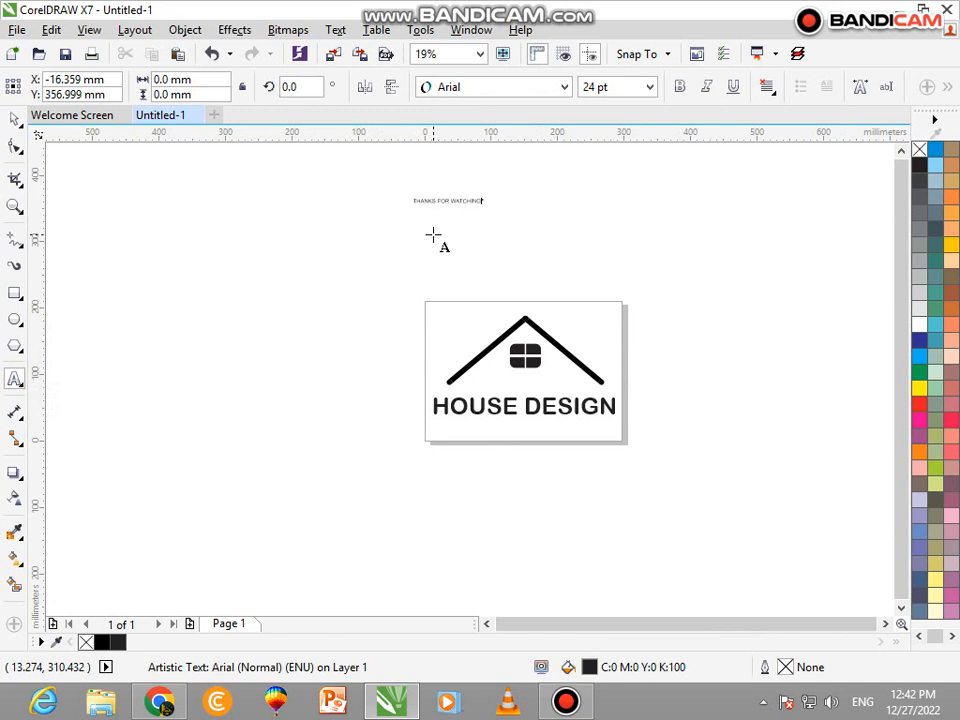
pyautogui.hotkey('shift', 'F2')
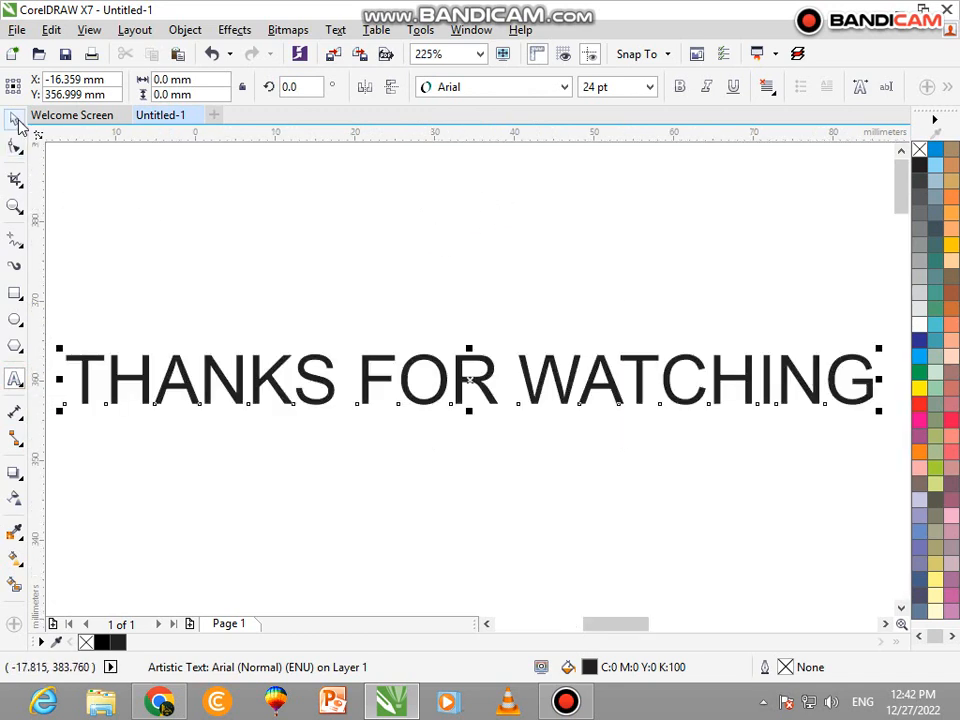
pyautogui.click(18, 122)
# Select the roof, window and HOUSE DESIGN text and show them in the full-screen preview.
pyautogui.scroll(-5, 246, 229)
pyautogui.moveTo(184, 281); pyautogui.dragTo(893, 648)
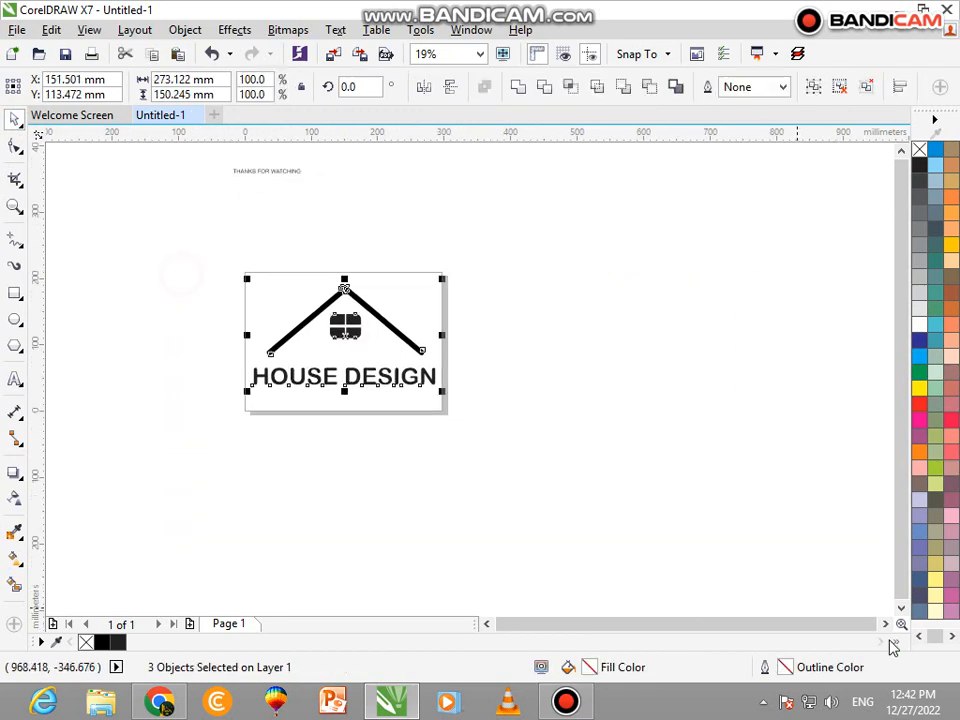
pyautogui.hotkey('shift', 'F2')
pyautogui.press('F9')
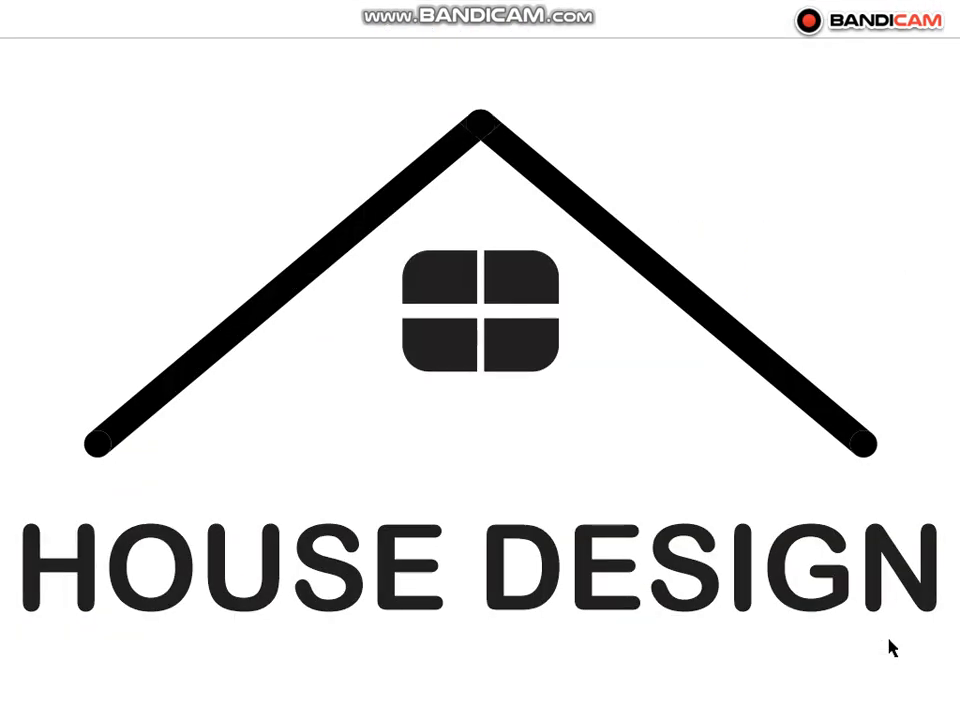